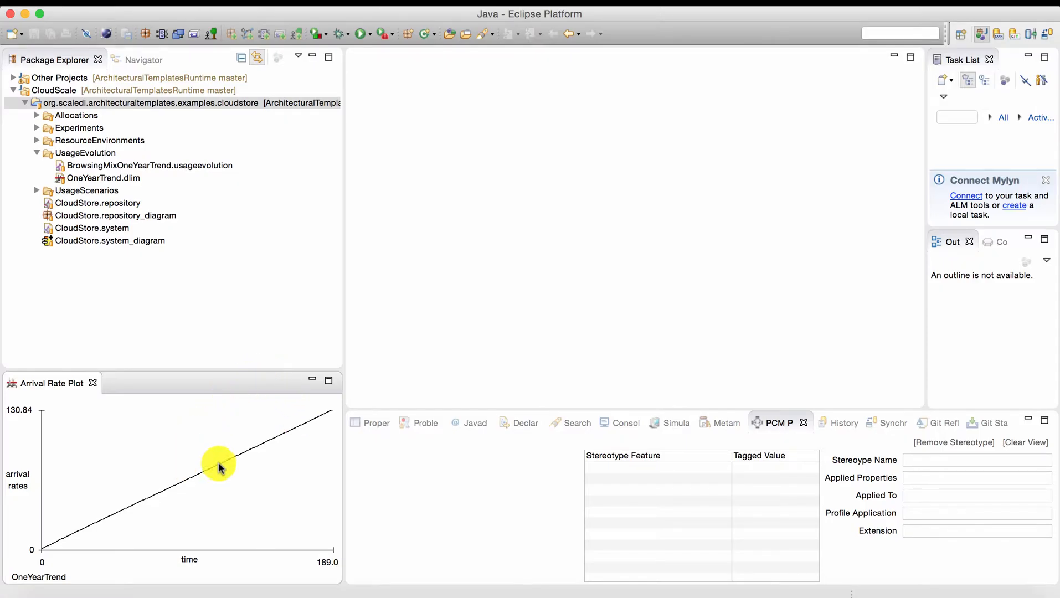
Start creating a new item in the cloudstore project's UsageEvolution folder using the full wizard selection.
left_click(199, 106)
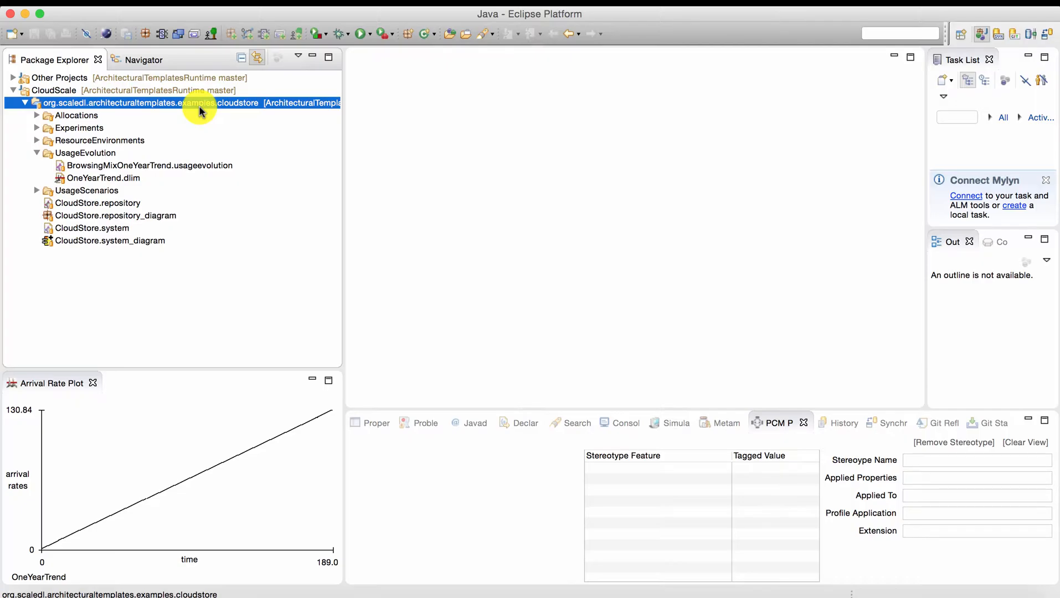
key("Down")
key("Down")
key("Down")
key("Down")
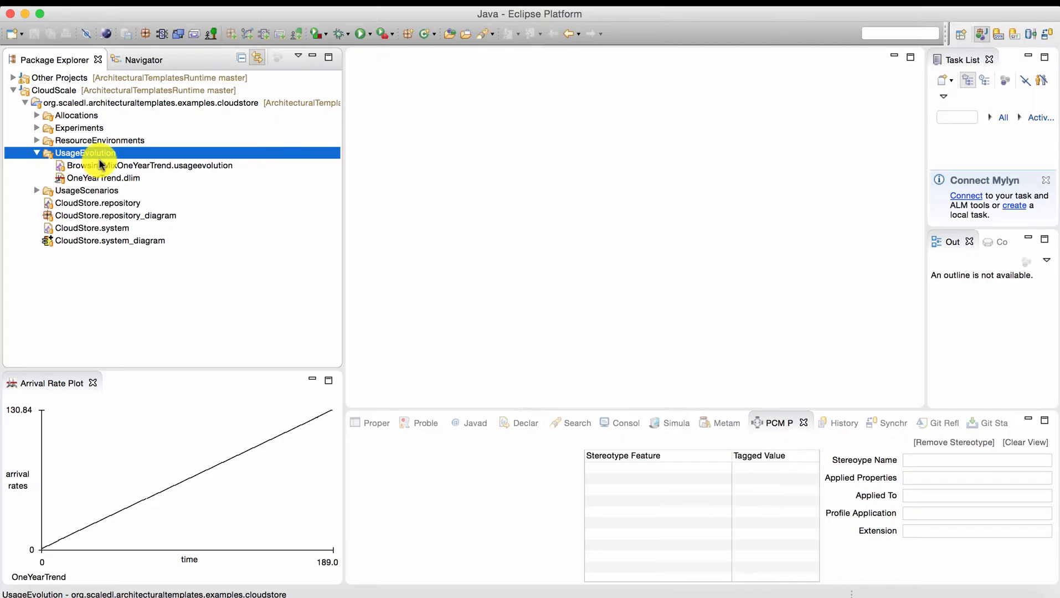
right_click(106, 155)
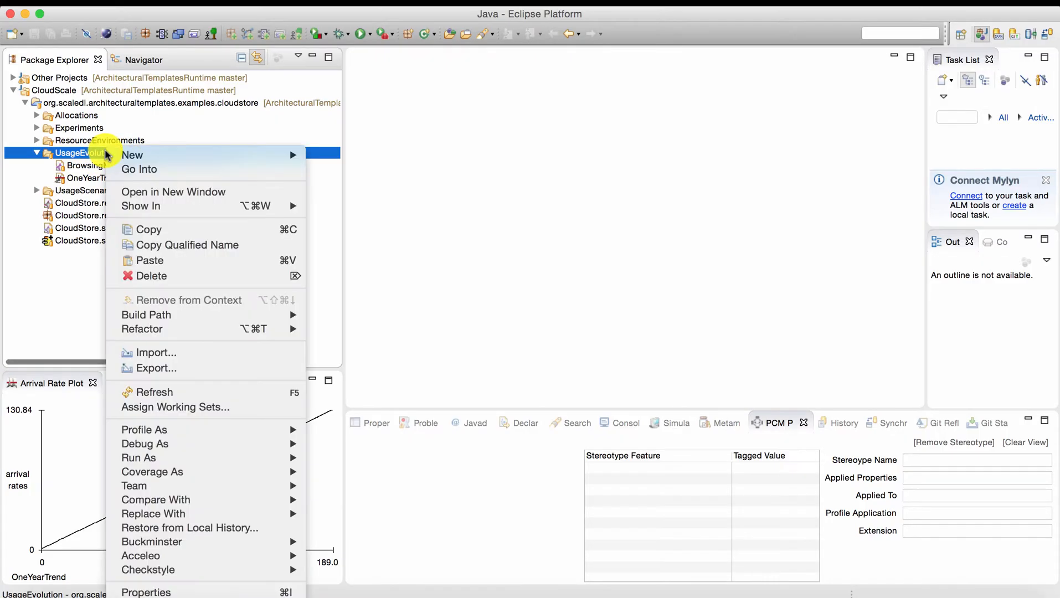
mouse_move(128, 154)
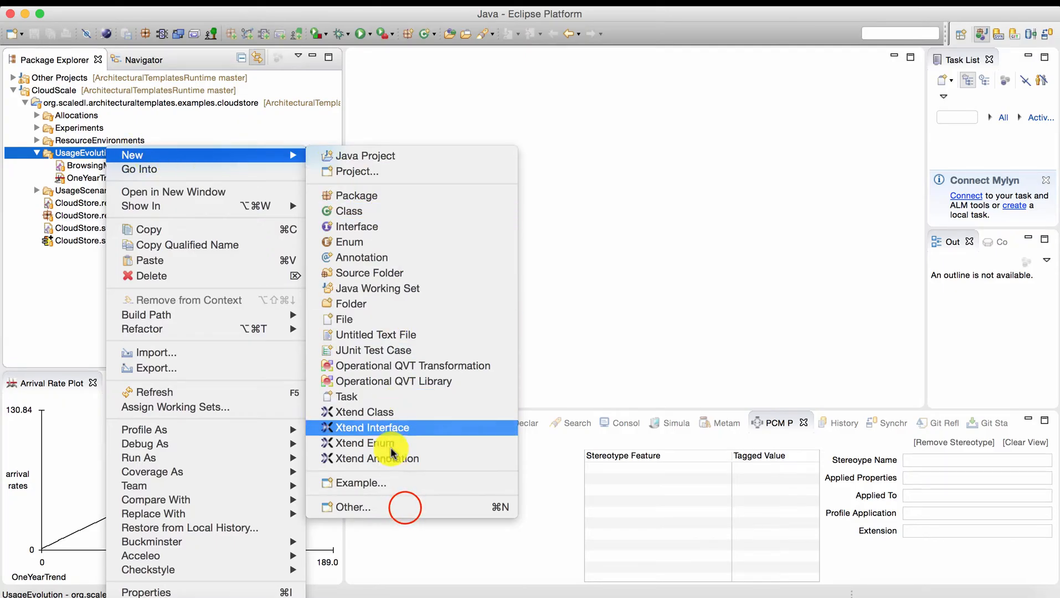
left_click(403, 505)
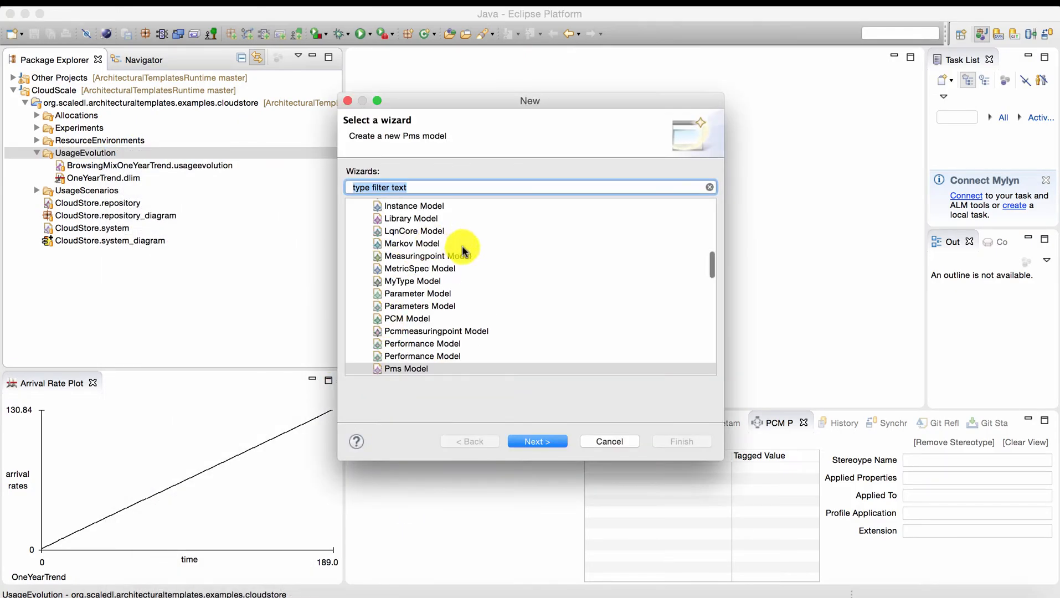
Choose the Descartes Load Intensity Model wizard from its category and proceed to the file settings.
scroll(461, 246, "up", 10)
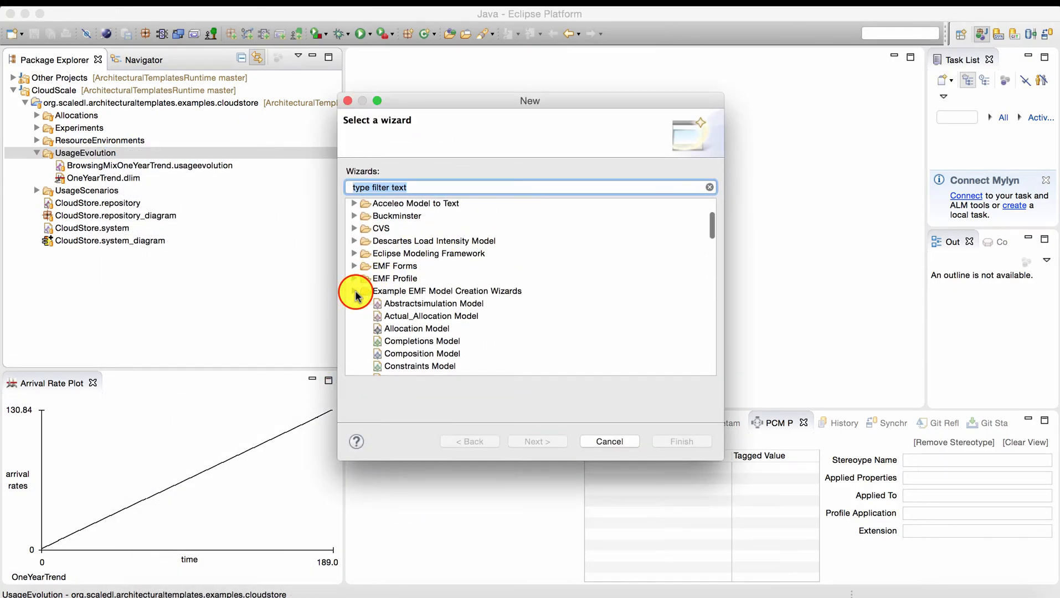
left_click(353, 292)
left_click(365, 244)
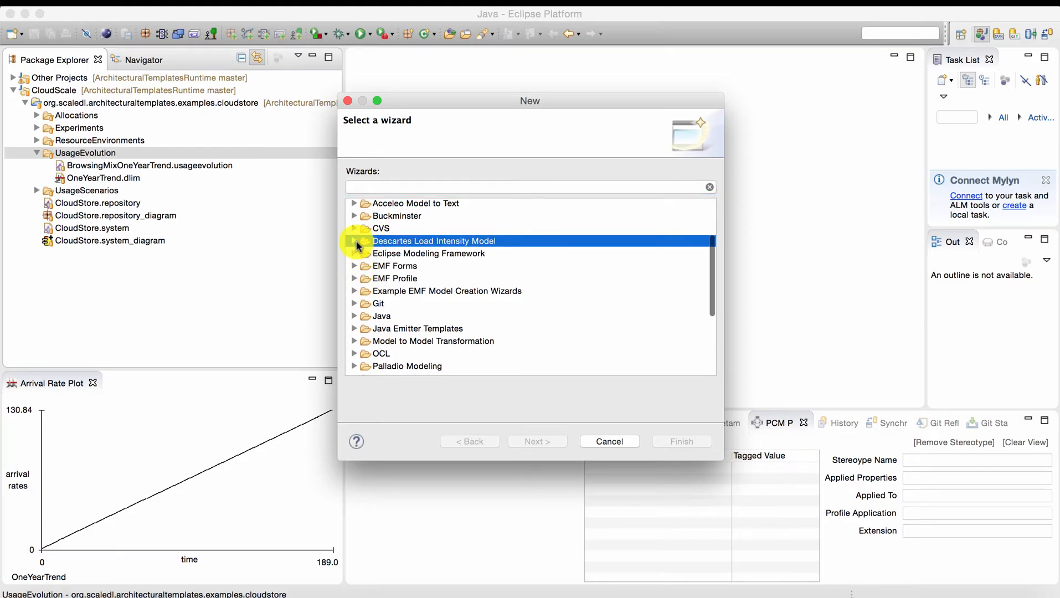
left_click(354, 243)
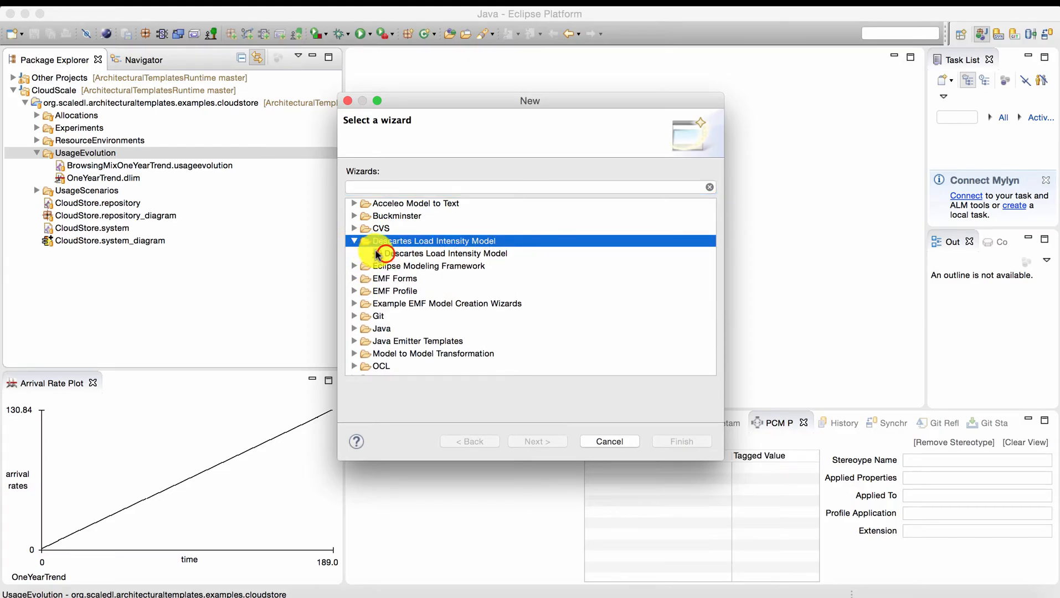
left_click(381, 253)
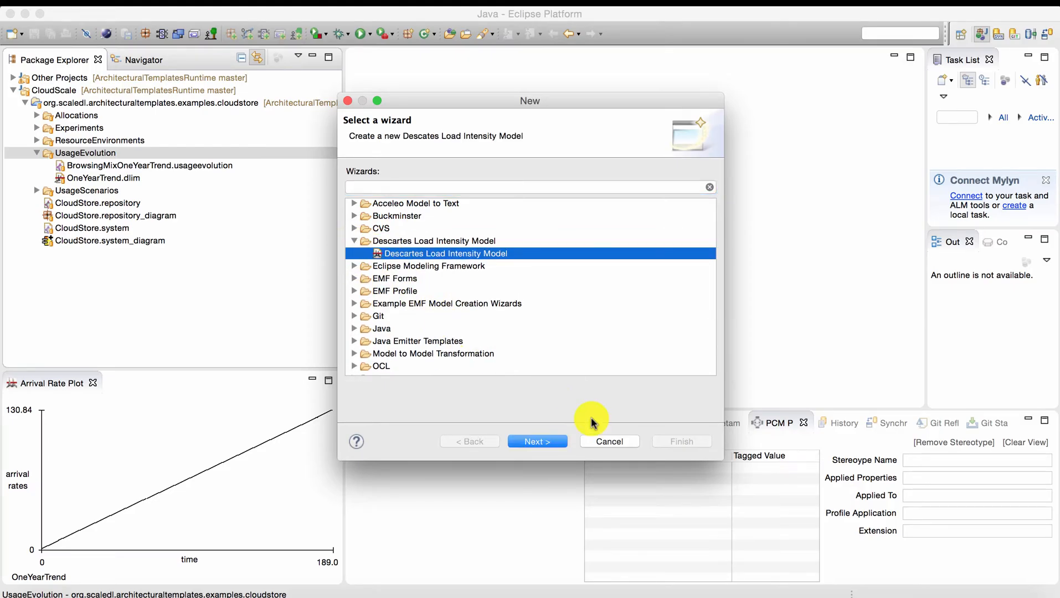
left_click(546, 443)
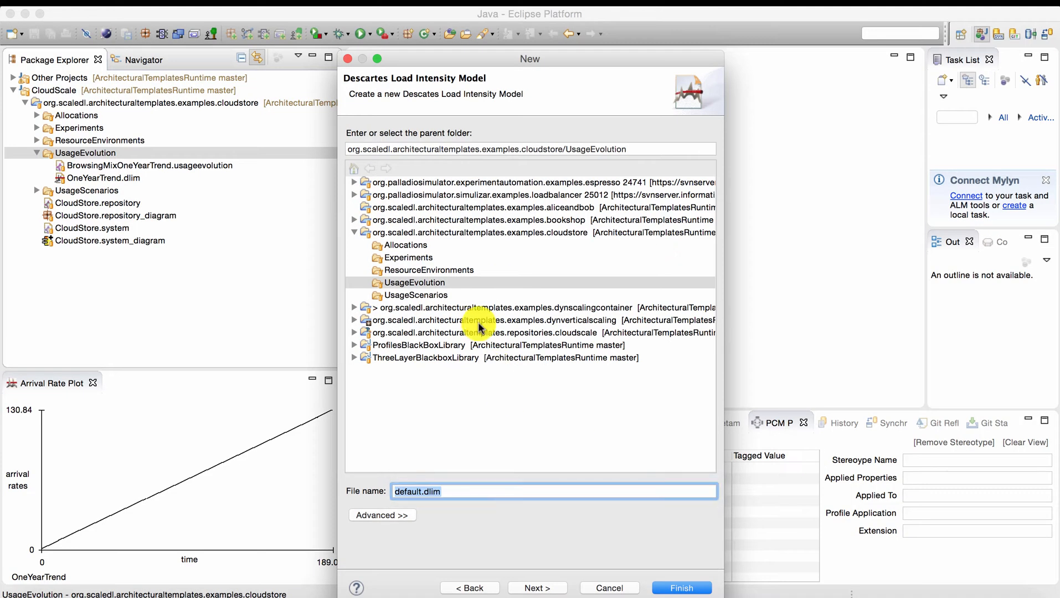
Name the new load intensity model file Month.dlim and continue to the initial model parameters.
double_click(414, 493)
left_click(418, 492)
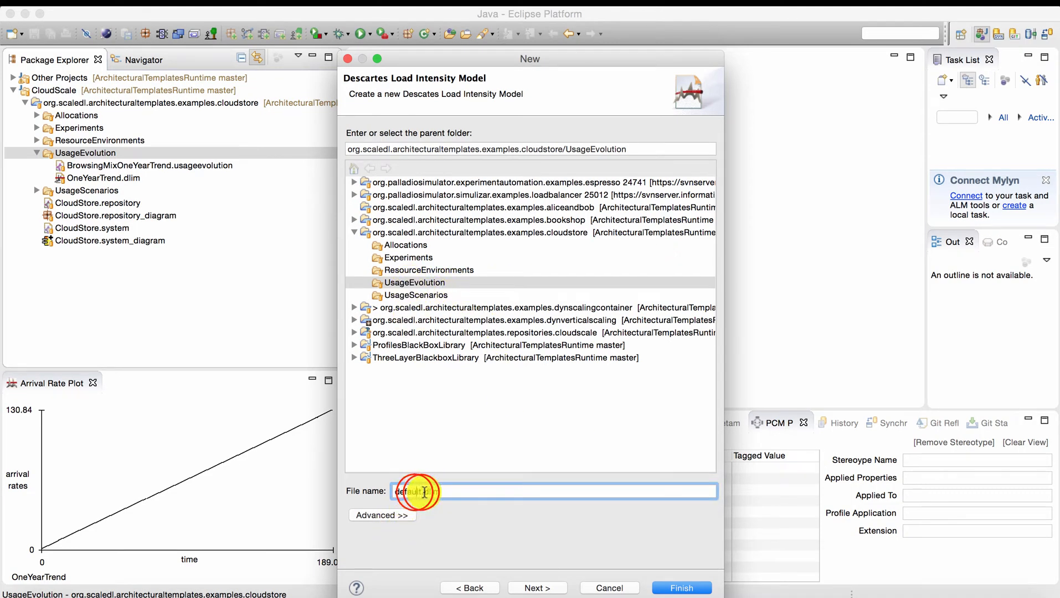
left_click_drag(422, 492, 345, 497)
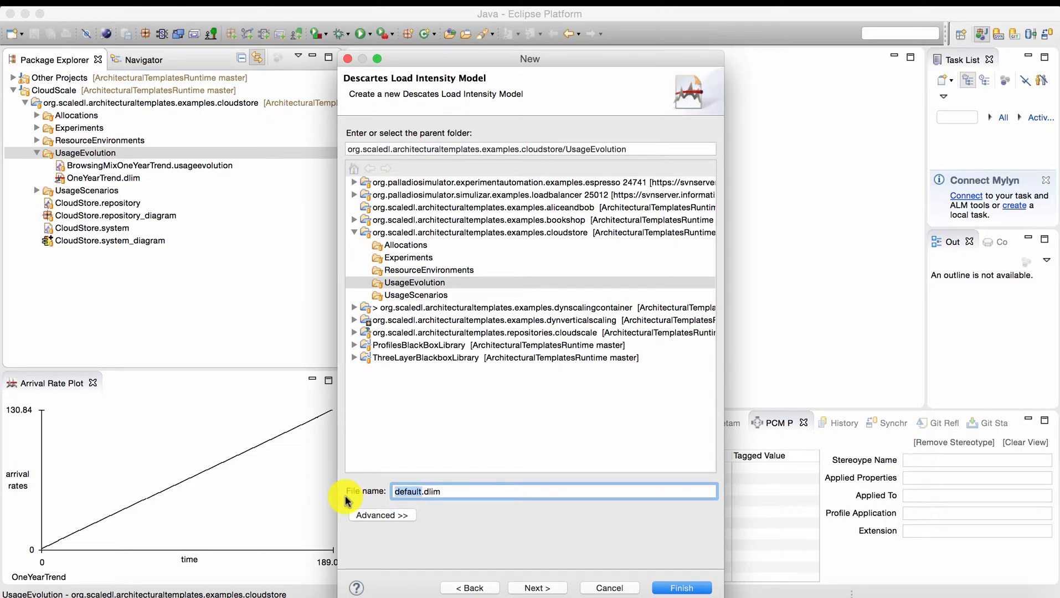
type("Mon")
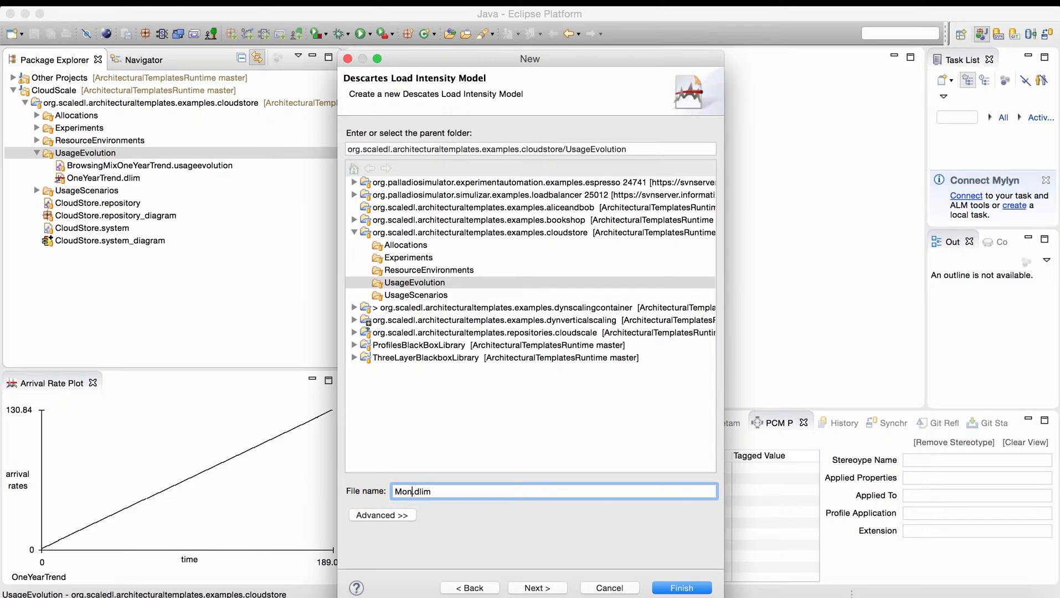
type("th")
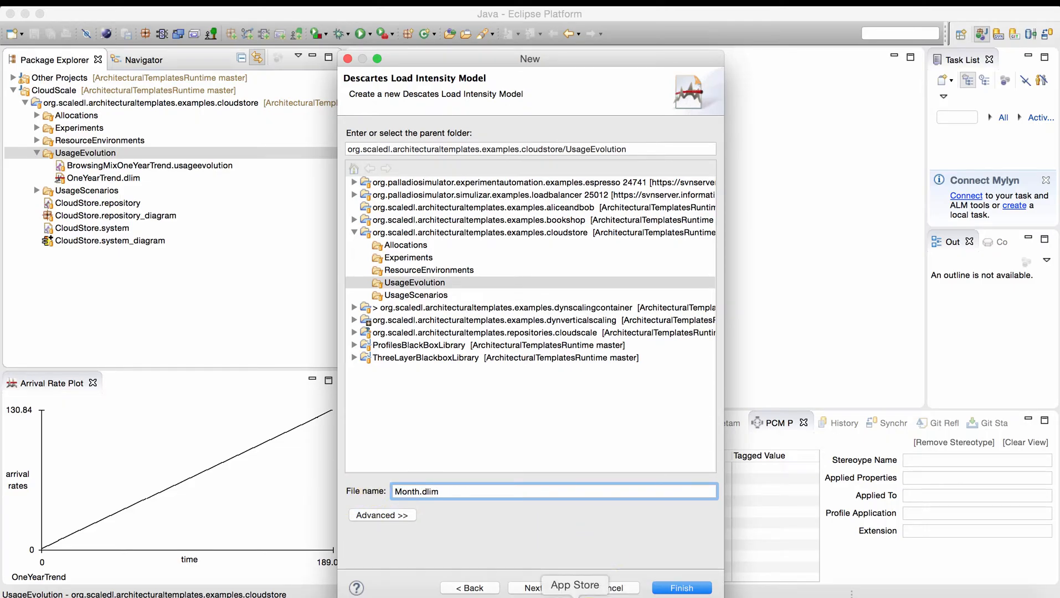
left_click(533, 587)
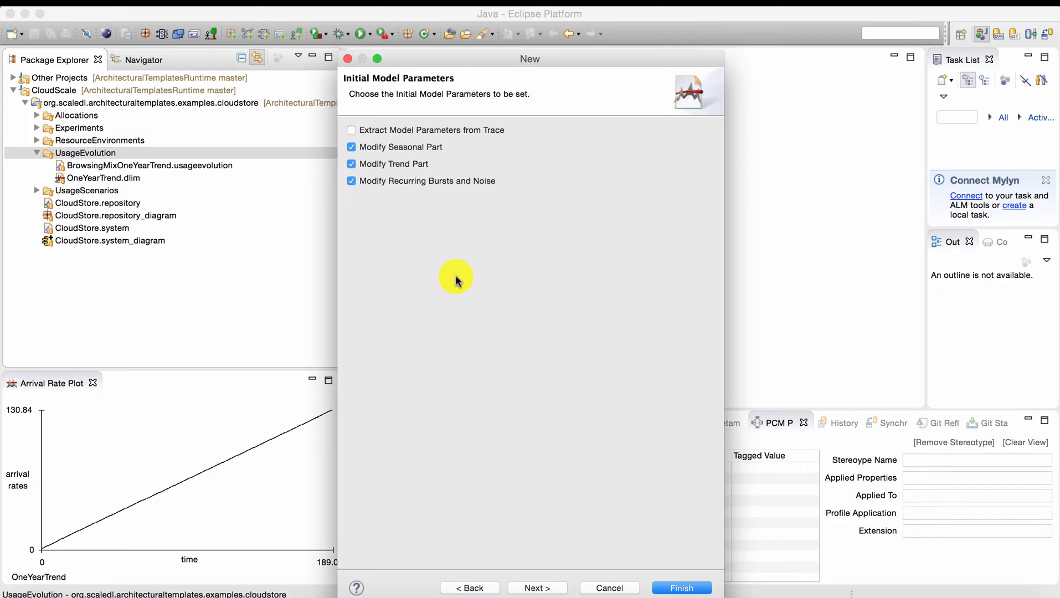
Accept the default initial model parameters, then set the seasonal pattern's period to 1.0 and its number of peaks to 2.
left_click(546, 588)
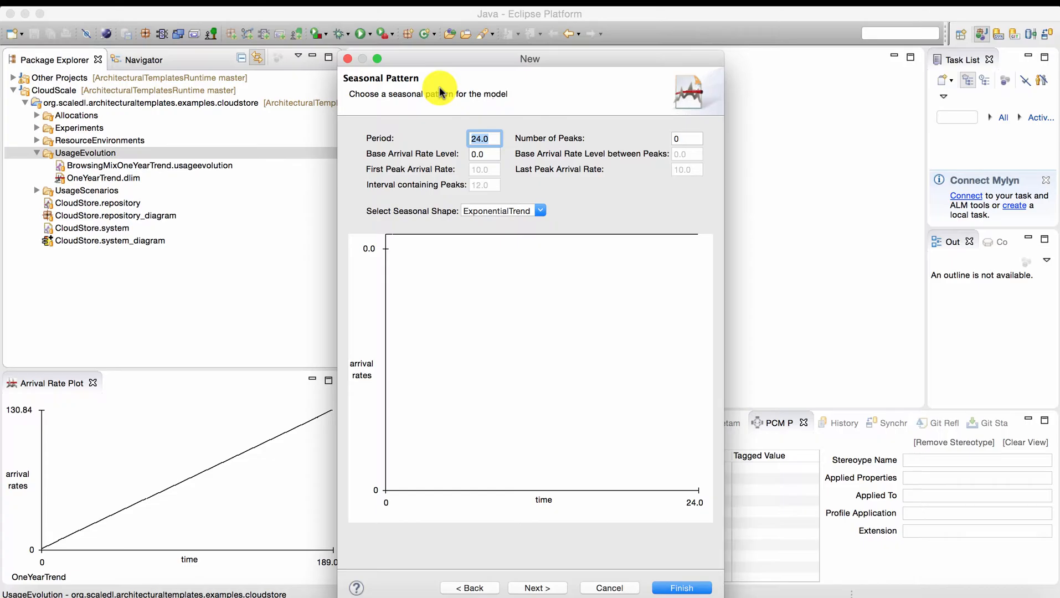
key("Left")
key("Right")
key("Right")
key("shift+Left")
key("shift+Left")
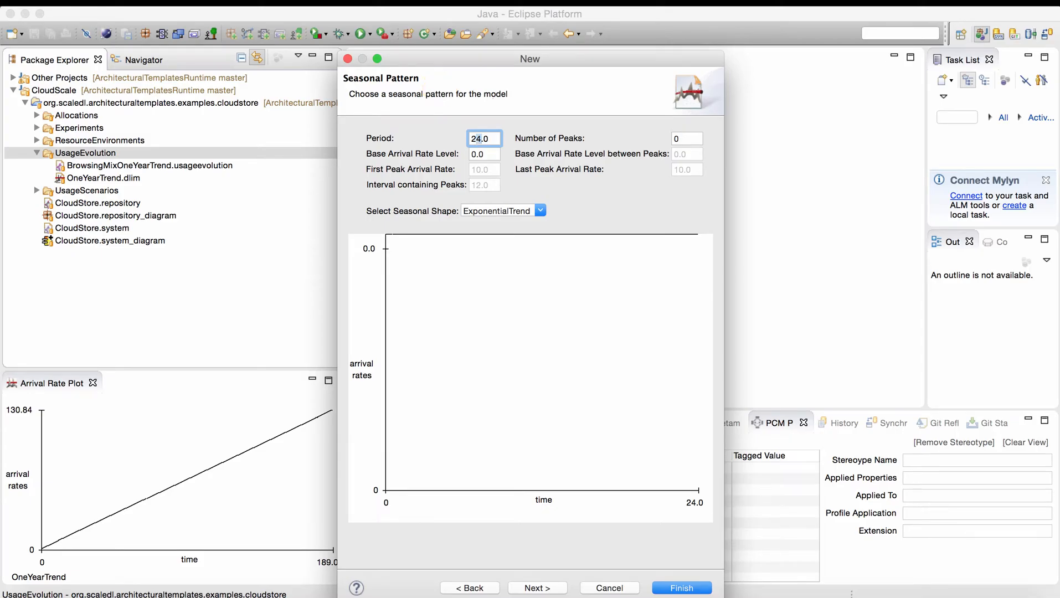
type("1")
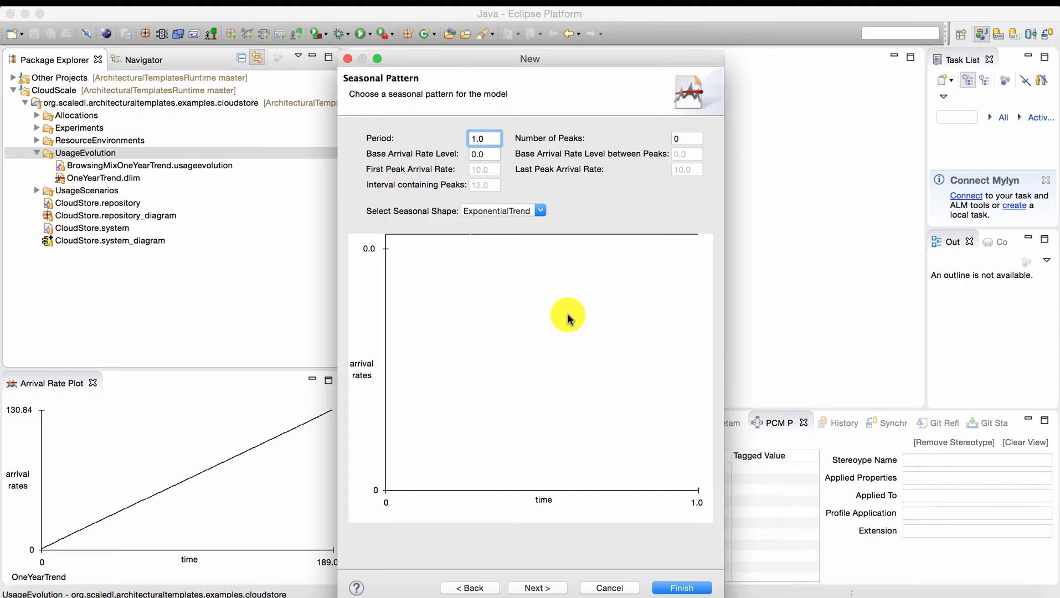
left_click(682, 139)
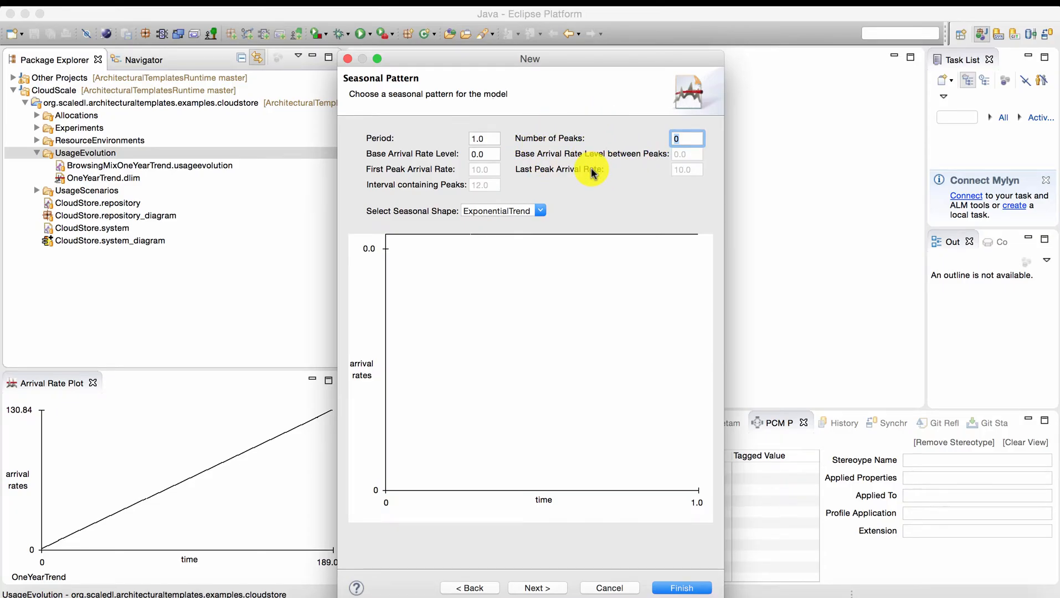
key("BackSpace")
type("2")
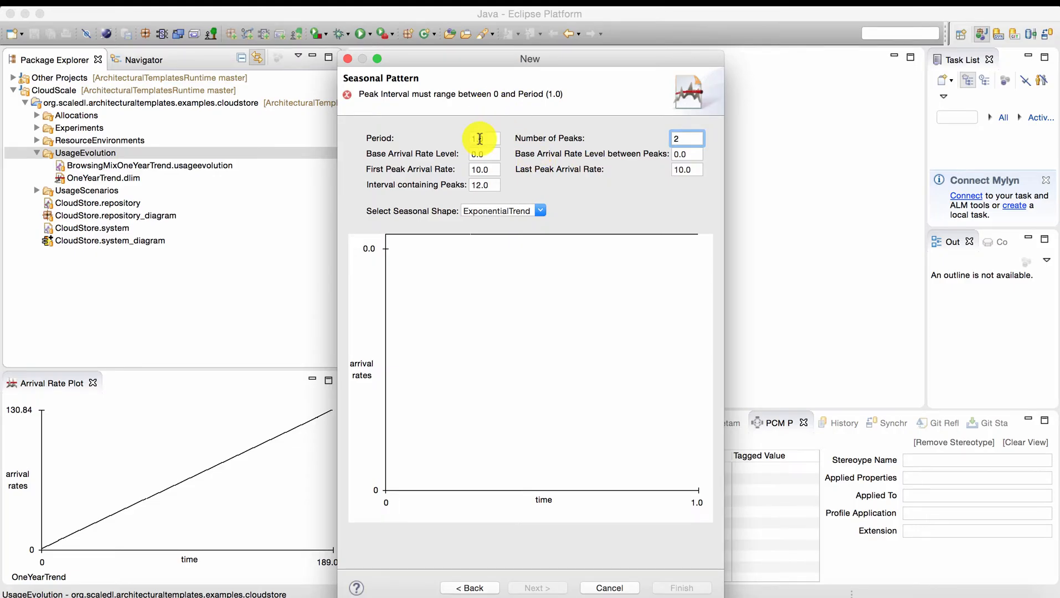
Set the seasonal pattern's interval containing peaks to 0.5.
left_click(475, 155)
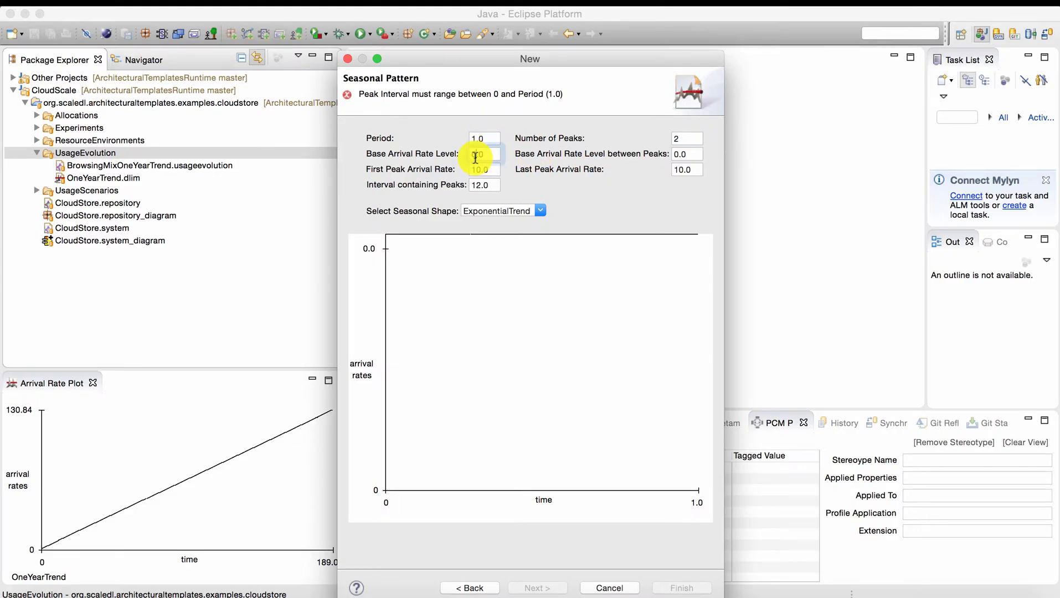
left_click(482, 183)
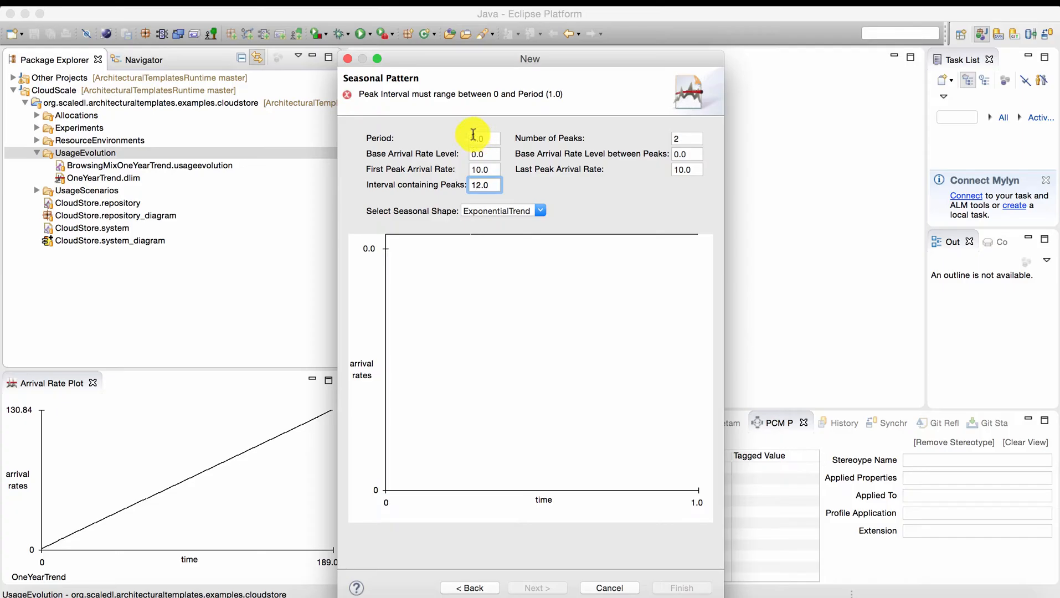
key("BackSpace")
key("BackSpace")
key("BackSpace")
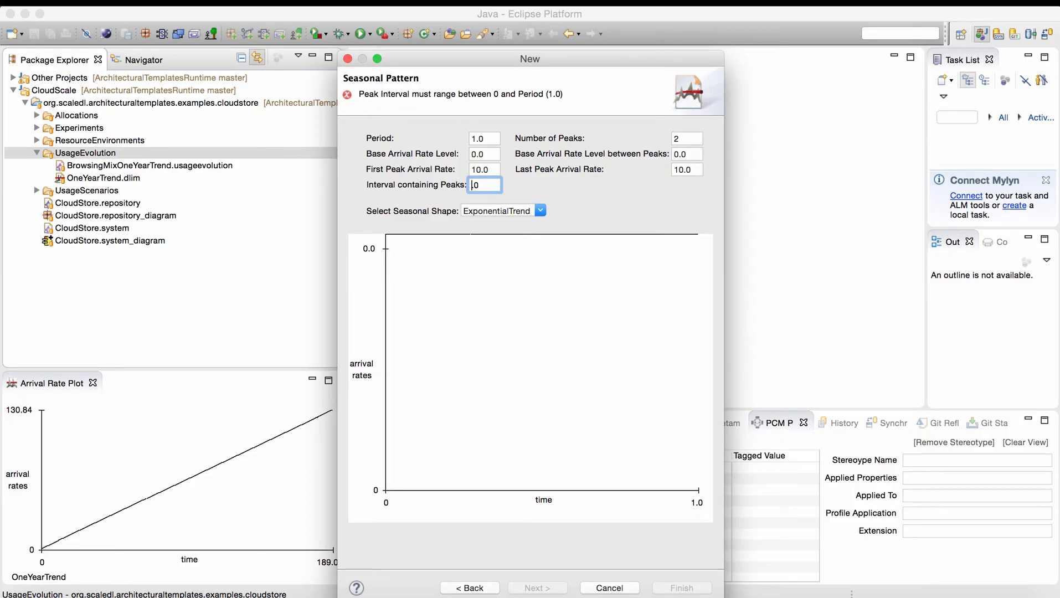
type("0")
key("Right")
key("Right")
key("BackSpace")
type("5")
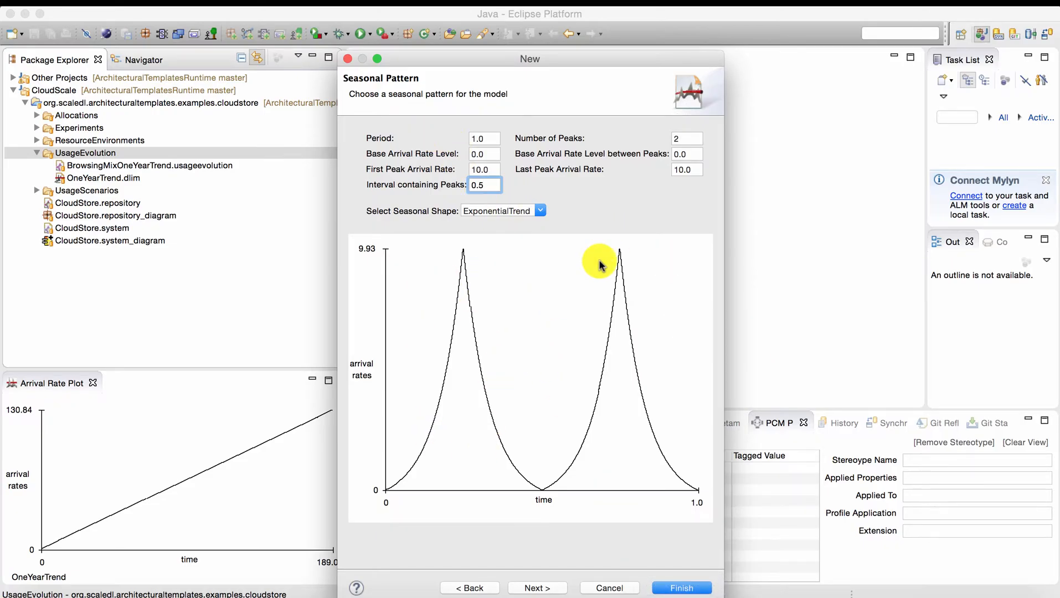
left_click(474, 140)
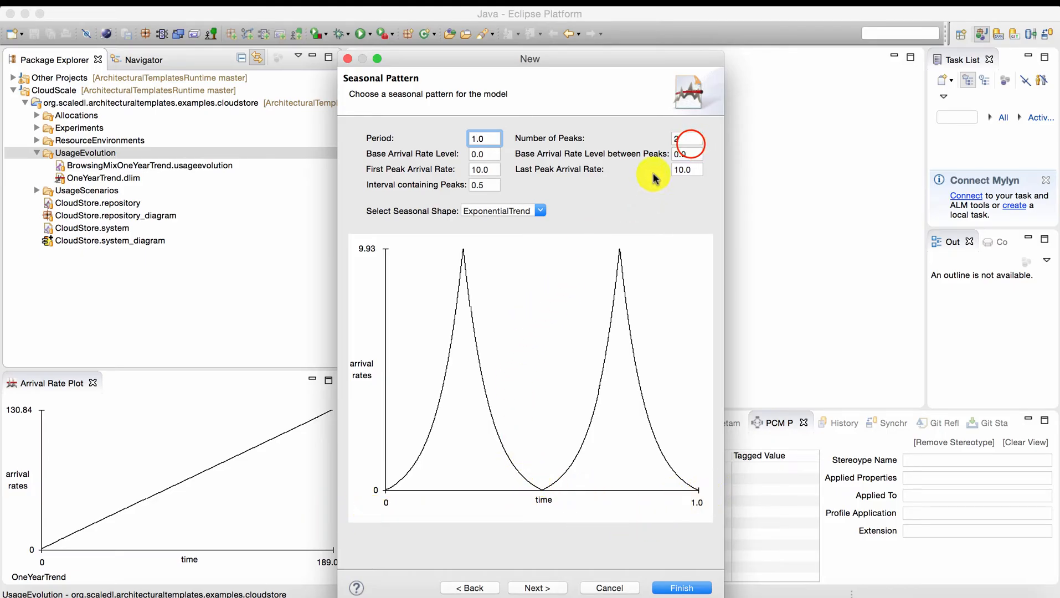
left_click(686, 138)
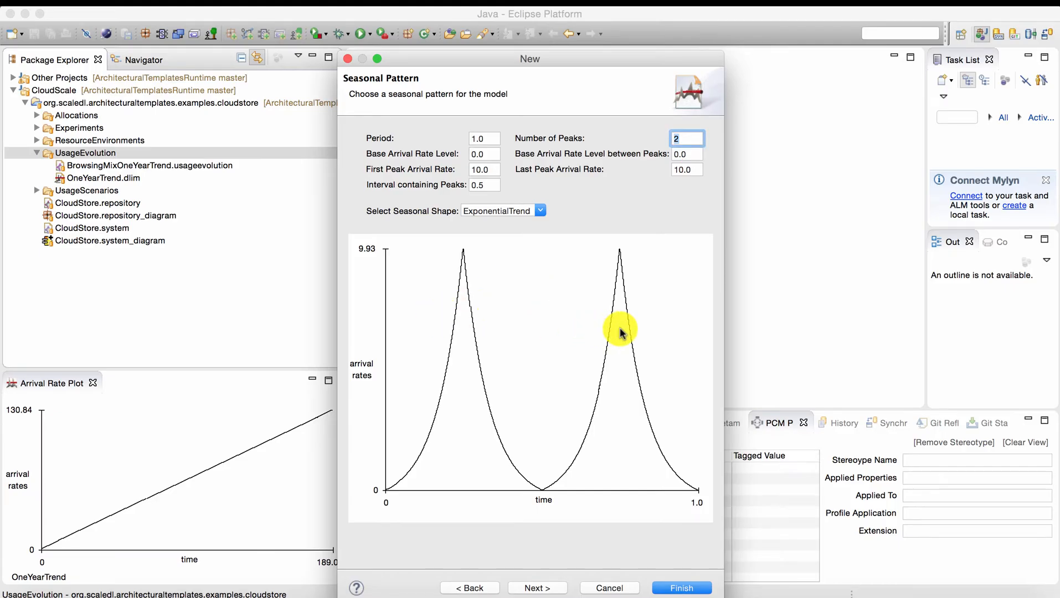
left_click(484, 185)
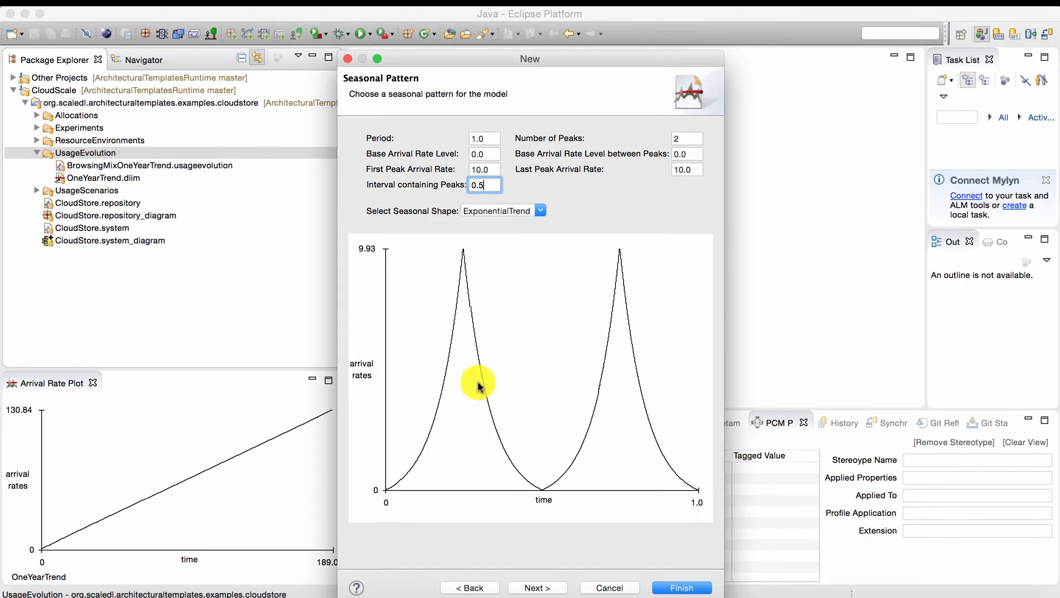
left_click(463, 252)
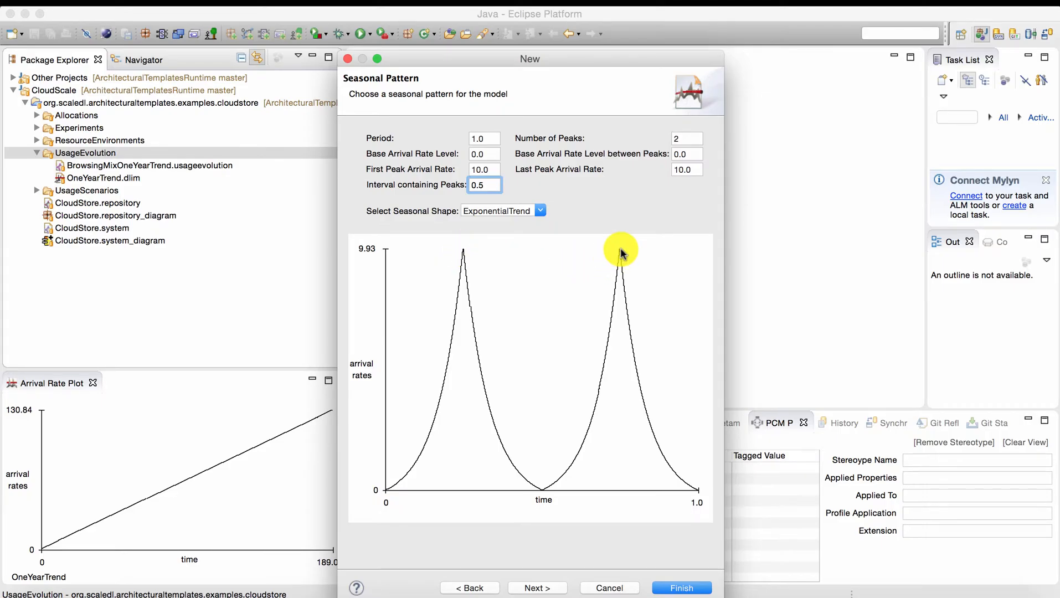
Set the seasonal pattern's base arrival rate level to 2.0 and the base level between peaks to 1.0.
left_click(475, 154)
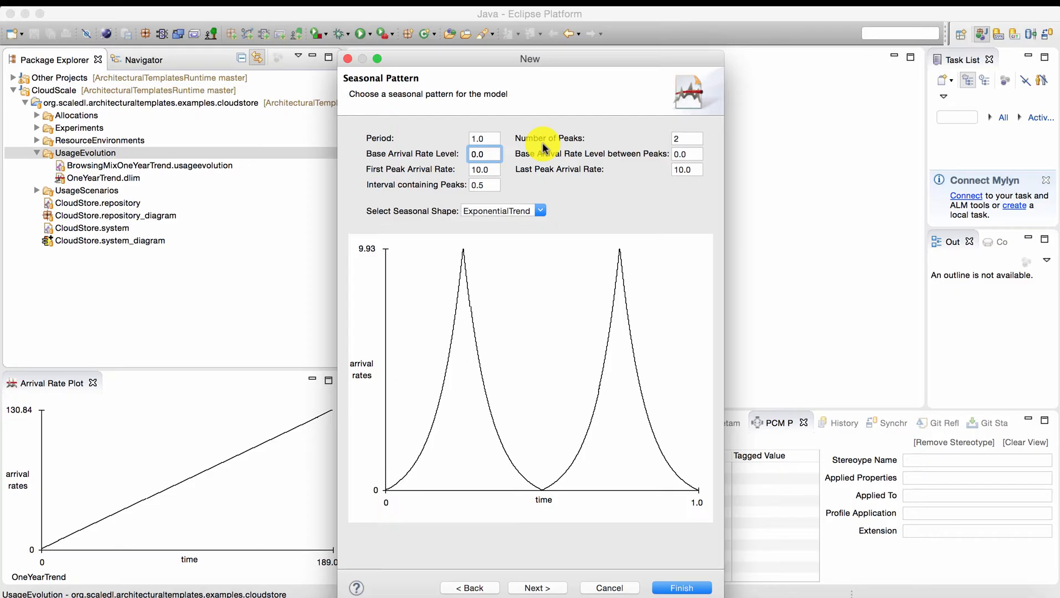
key("BackSpace")
type("2")
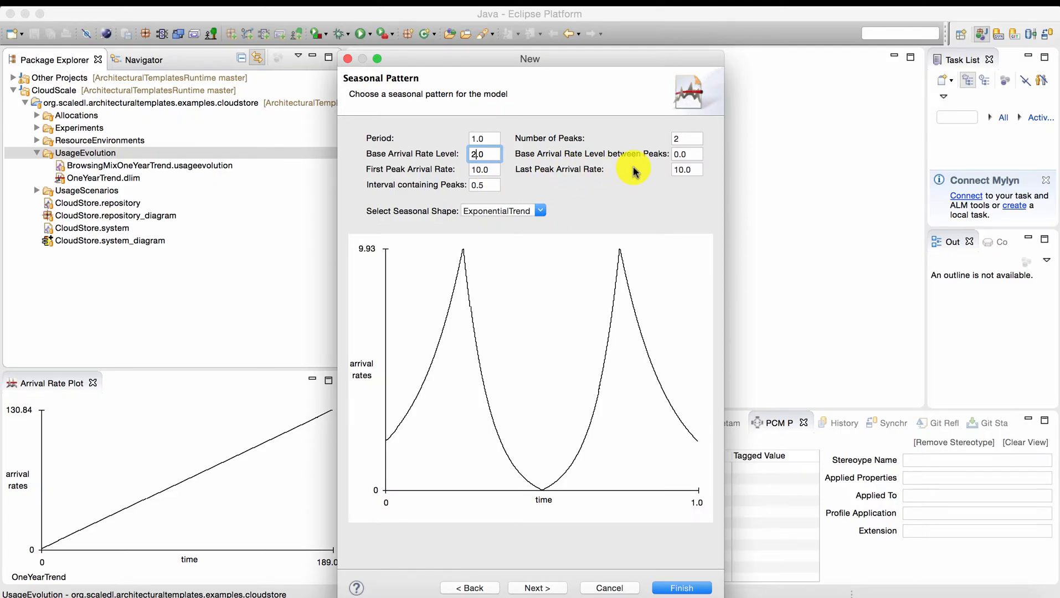
left_click(684, 154)
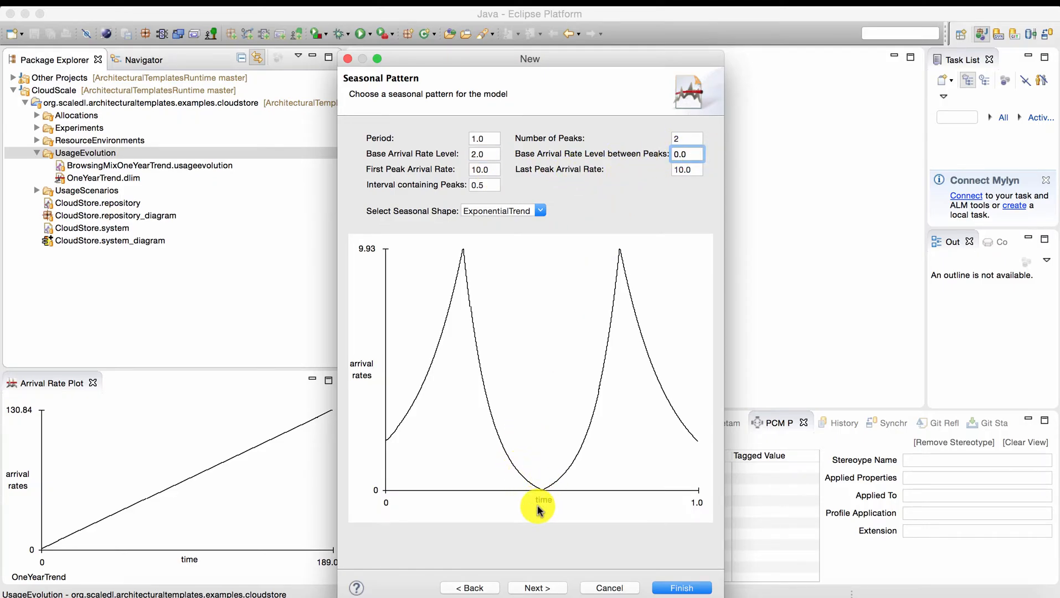
key("Left")
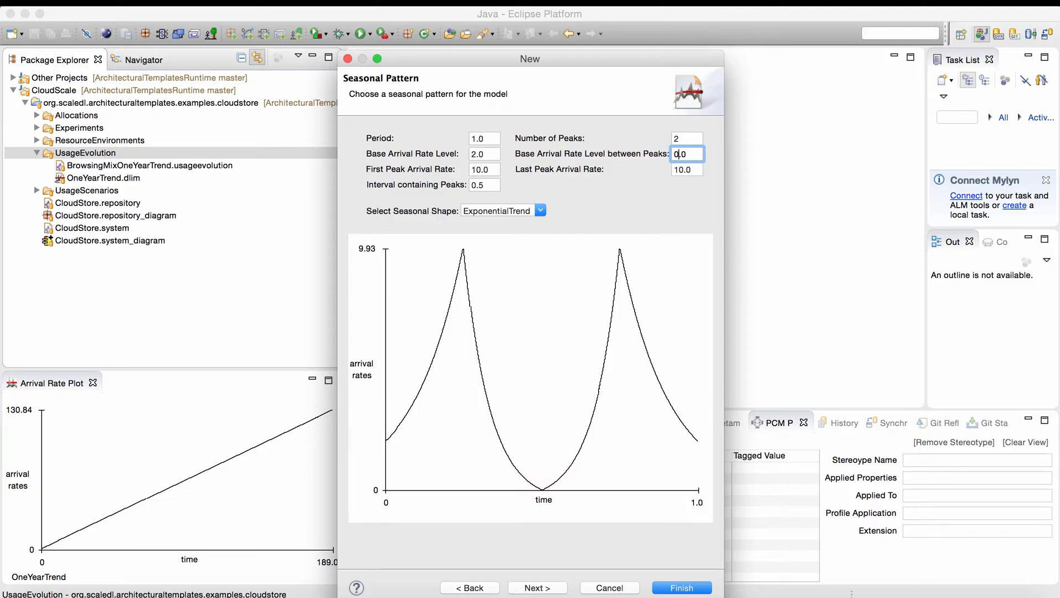
key("BackSpace")
type("1")
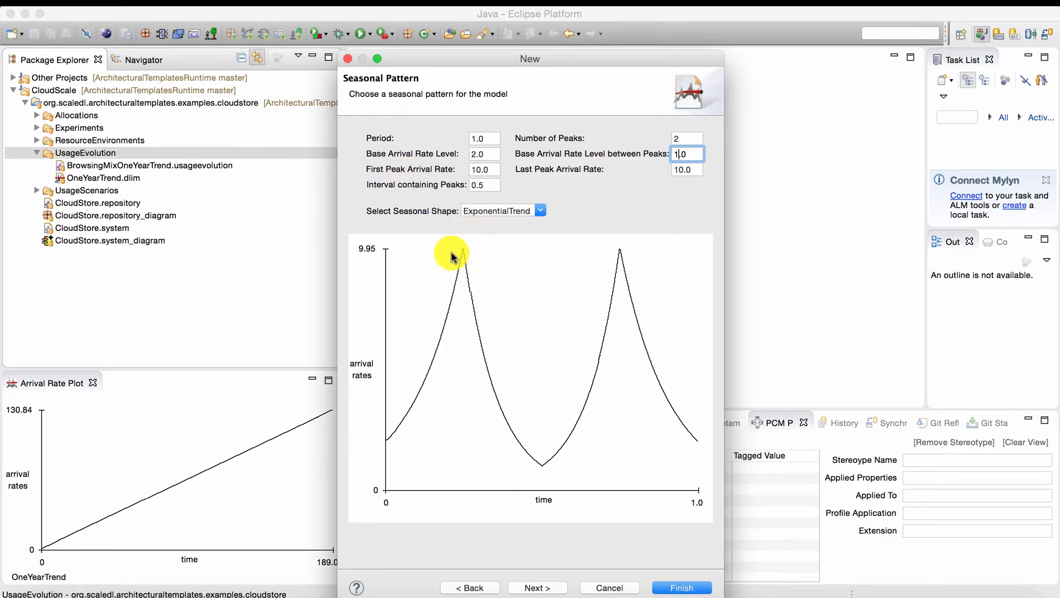
Set the first peak arrival rate of the seasonal pattern to 3.0.
left_click(477, 170)
double_click(477, 170)
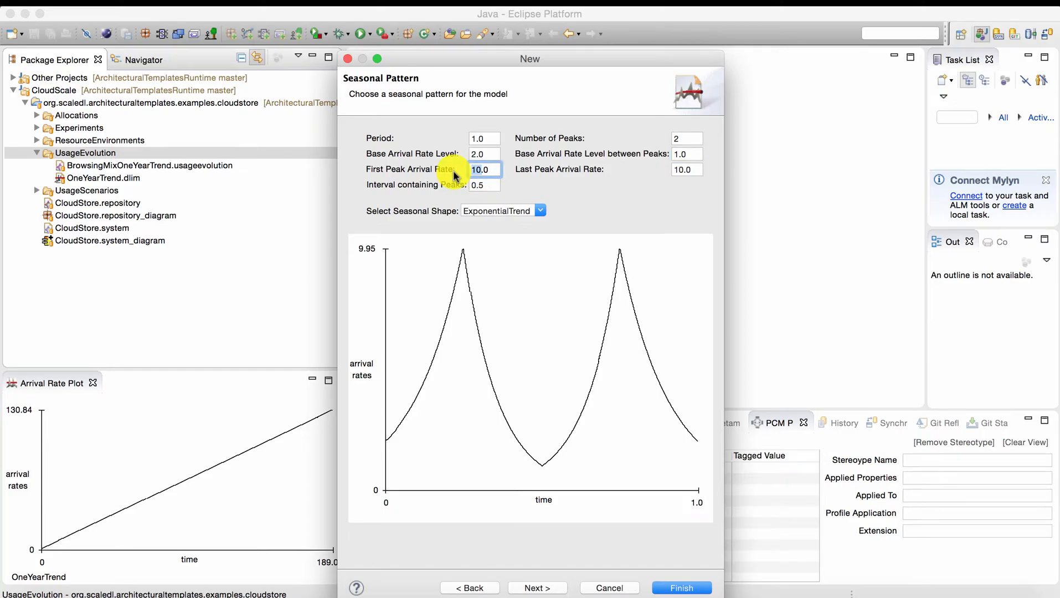
type("3")
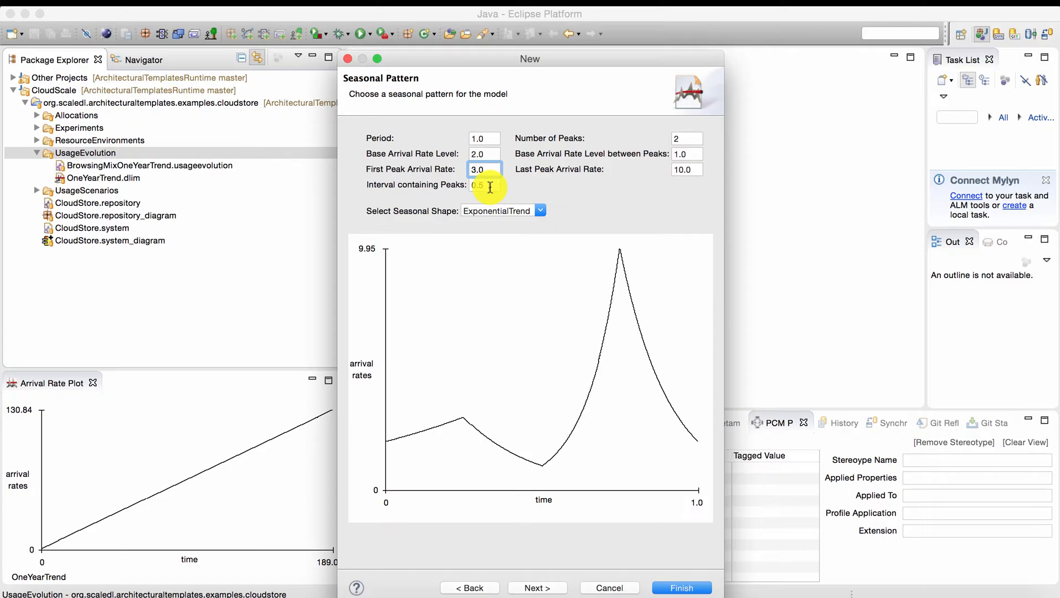
Set the last peak arrival rate of the seasonal pattern to 5.0.
left_click(680, 169)
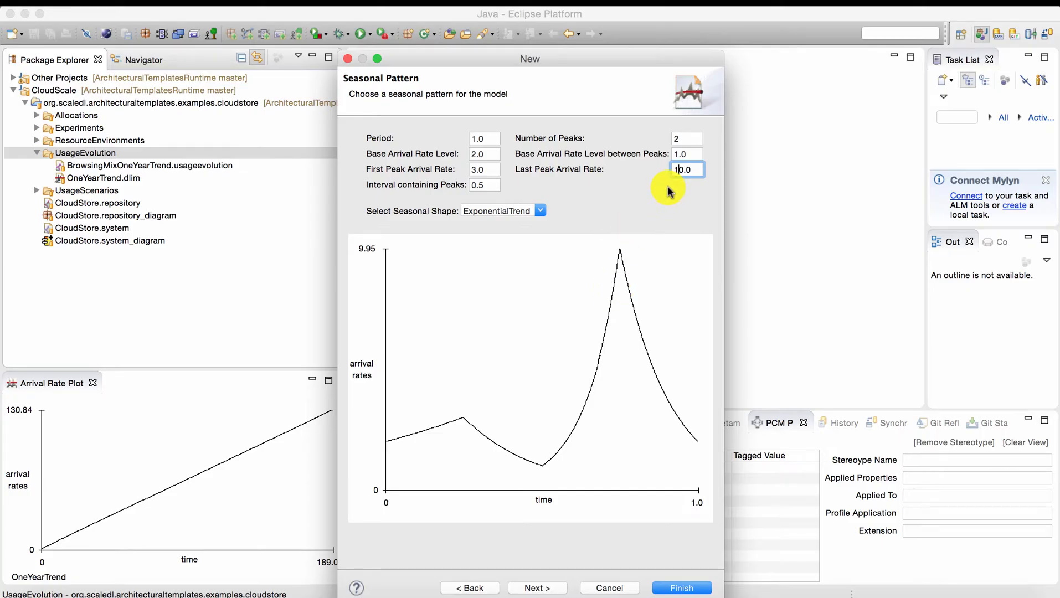
key("Right")
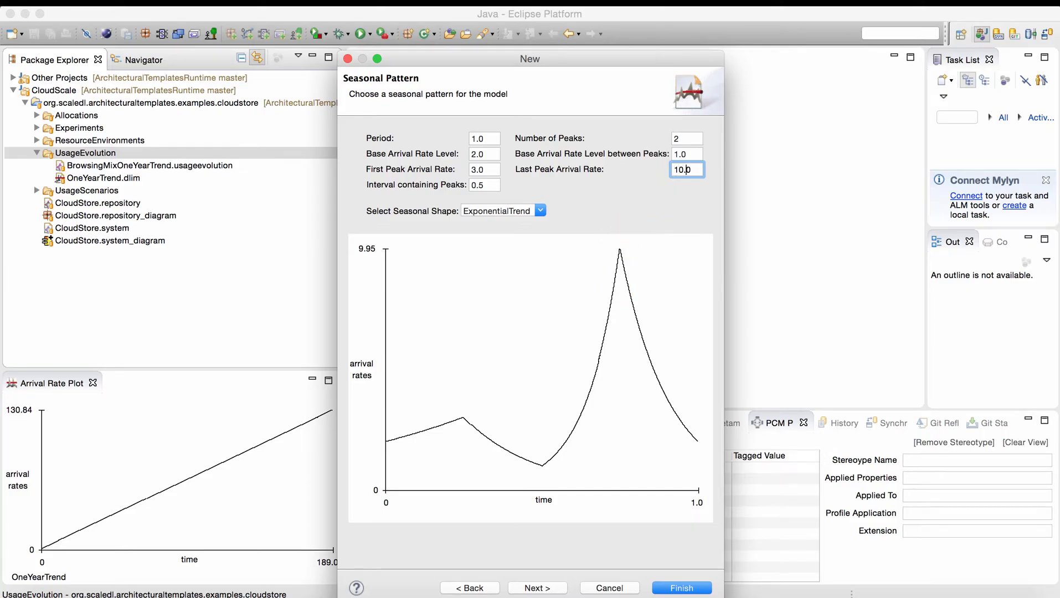
key("BackSpace")
key("BackSpace")
type("5")
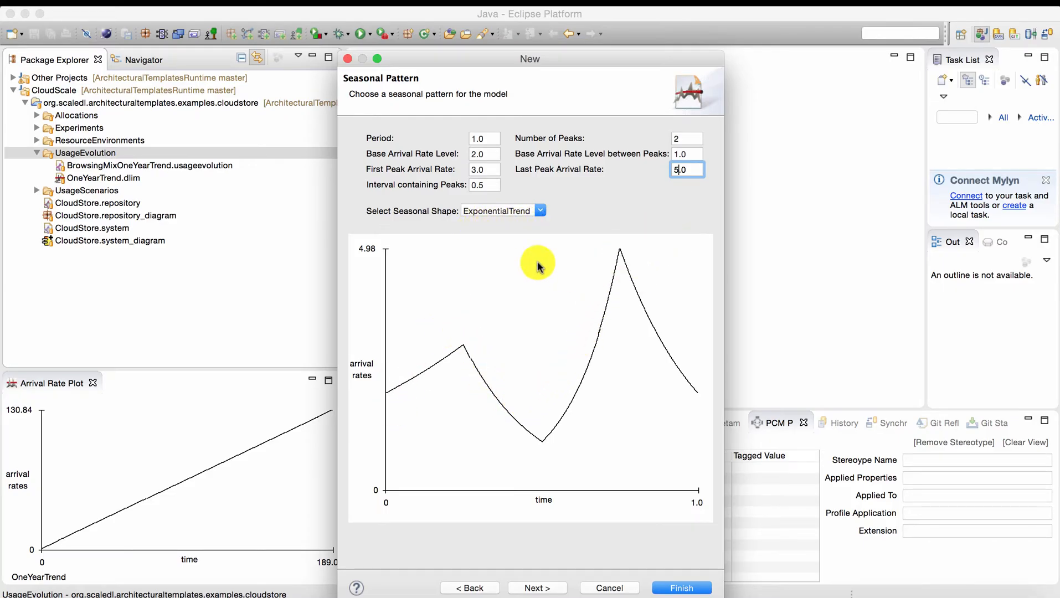
Preview the LinearTrend and LogarithmicTrend seasonal shapes in the arrival rate plot.
left_click(540, 211)
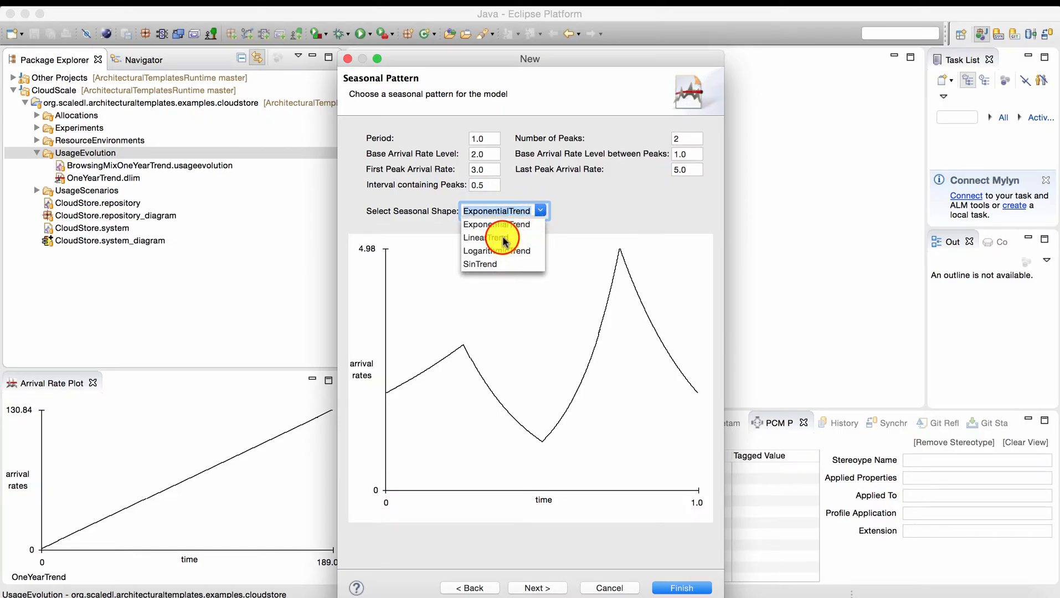
left_click(504, 240)
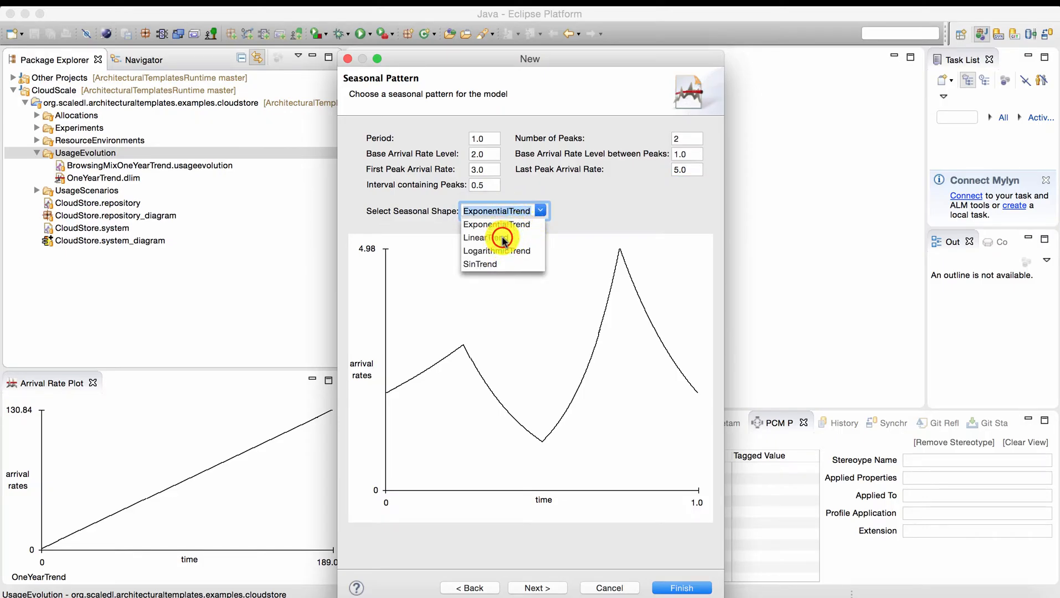
left_click(538, 208)
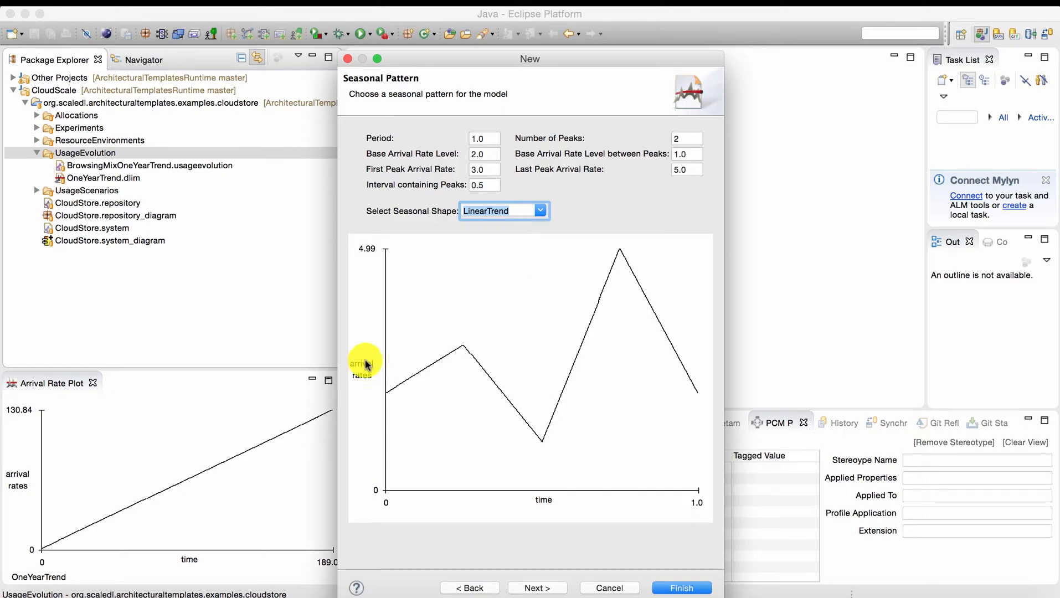
left_click(536, 210)
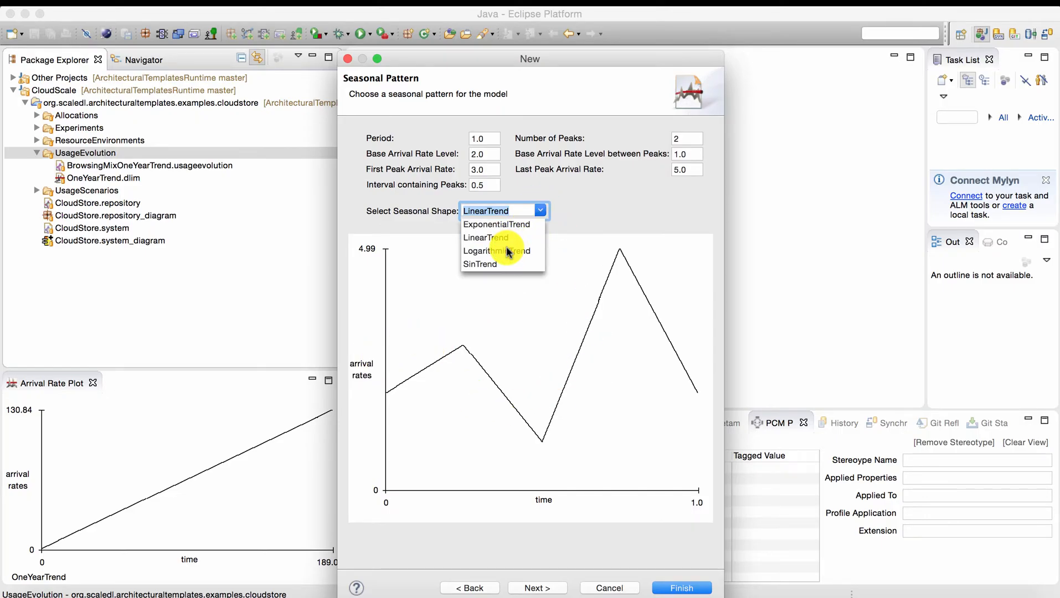
left_click(498, 249)
Set the seasonal shape to SinTrend and continue to the overarching trends.
left_click(540, 211)
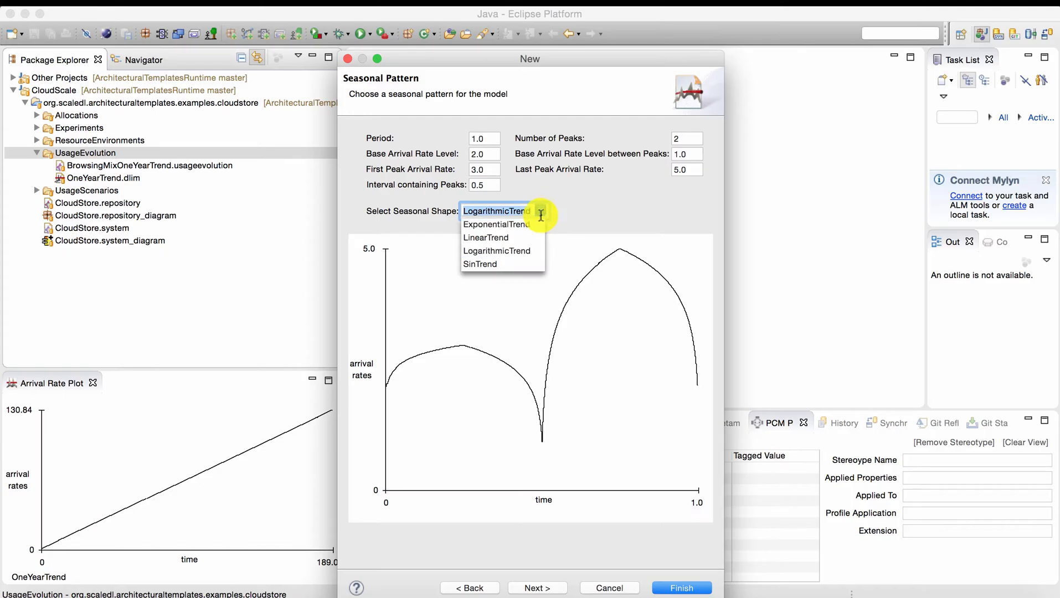
left_click(483, 268)
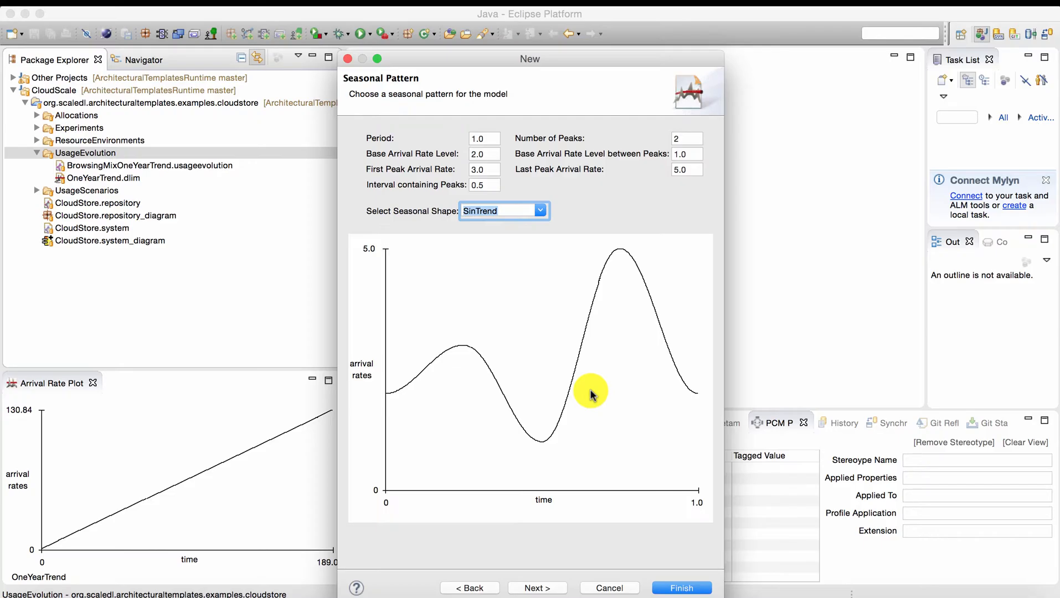
left_click(540, 589)
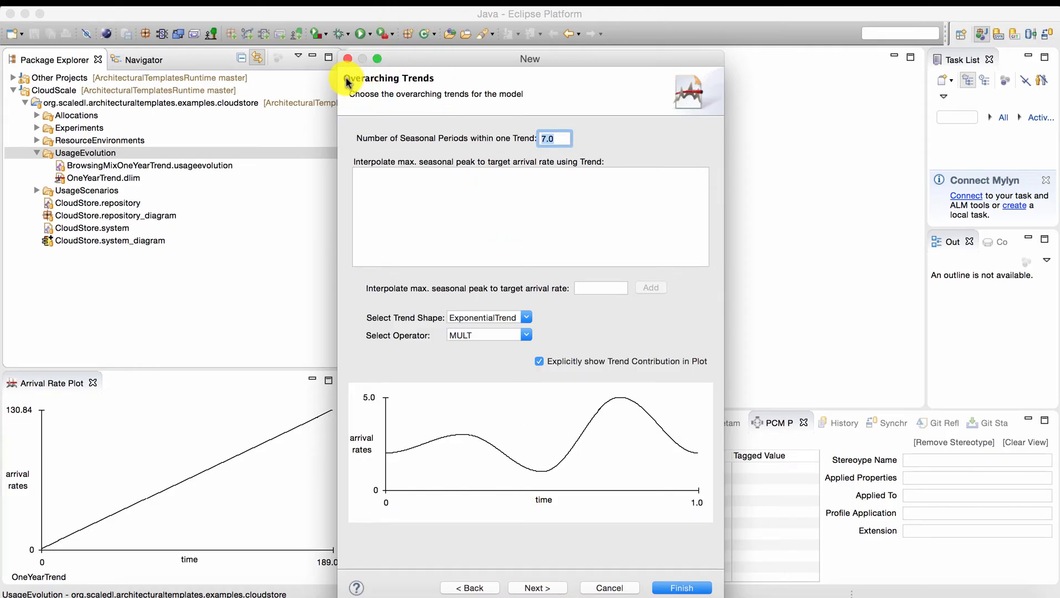
Set the number of seasonal periods within one trend to 30.0.
left_click(545, 139)
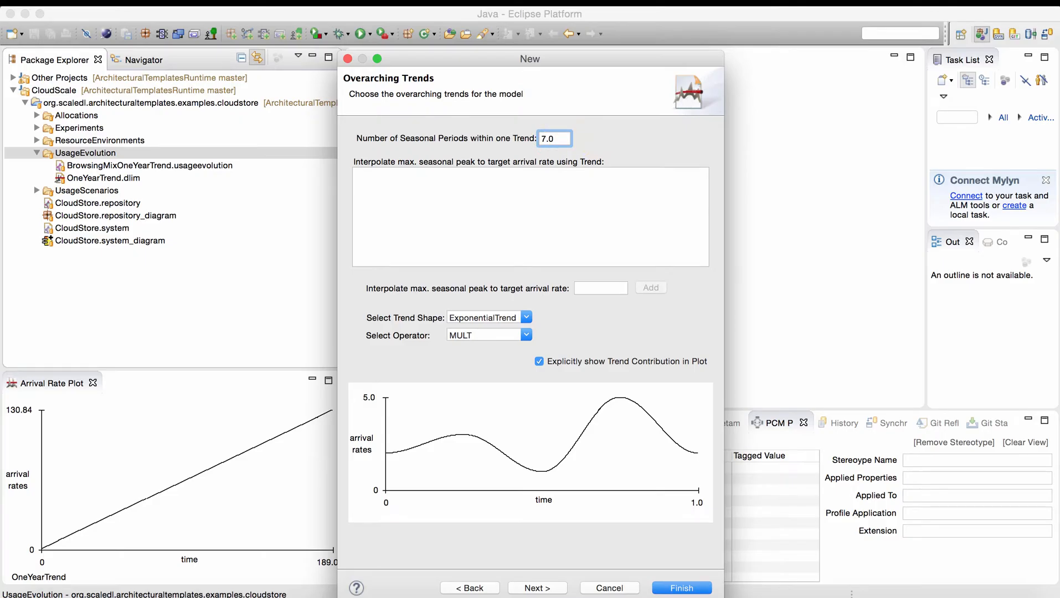
key("BackSpace")
type("30")
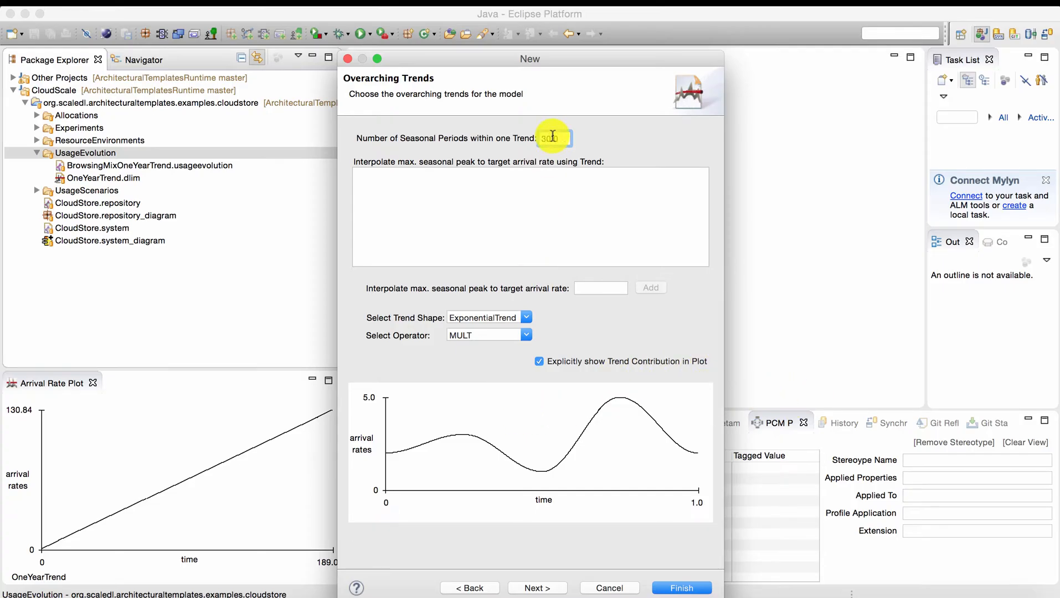
Add a trend that interpolates the maximum seasonal peak to a target arrival rate of 10.
left_click(597, 288)
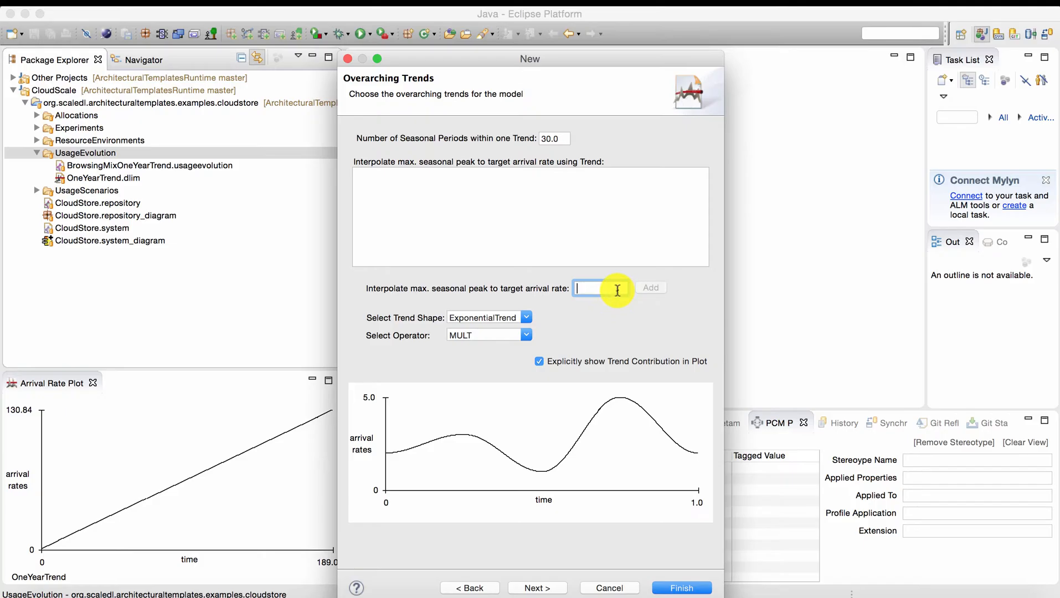
type("10")
left_click(650, 287)
Add a second trend with a target arrival rate of 30, and open the trend shape choices.
left_click(593, 289)
double_click(593, 289)
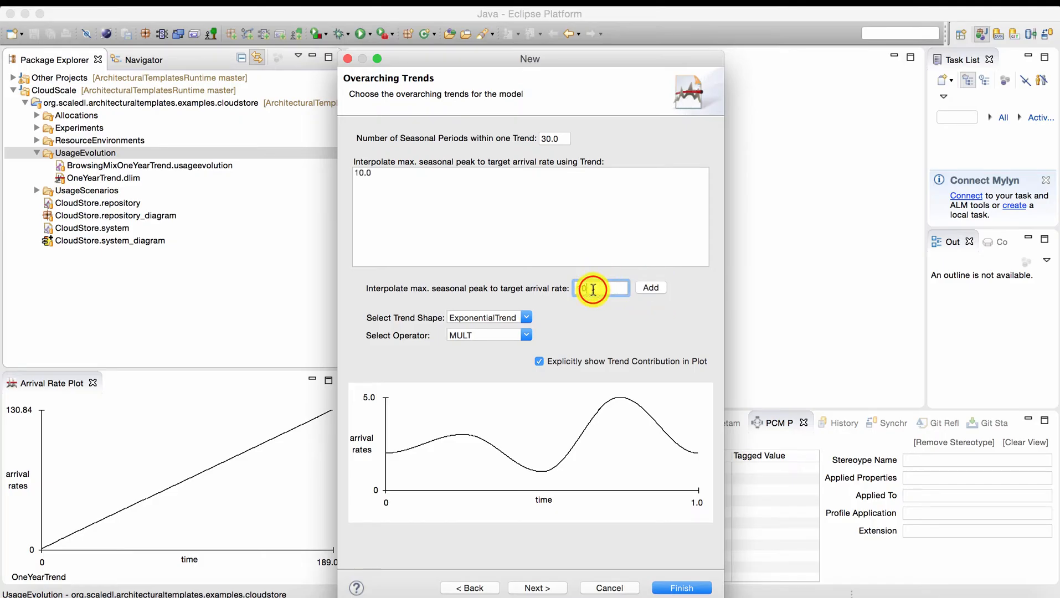
left_click(580, 288)
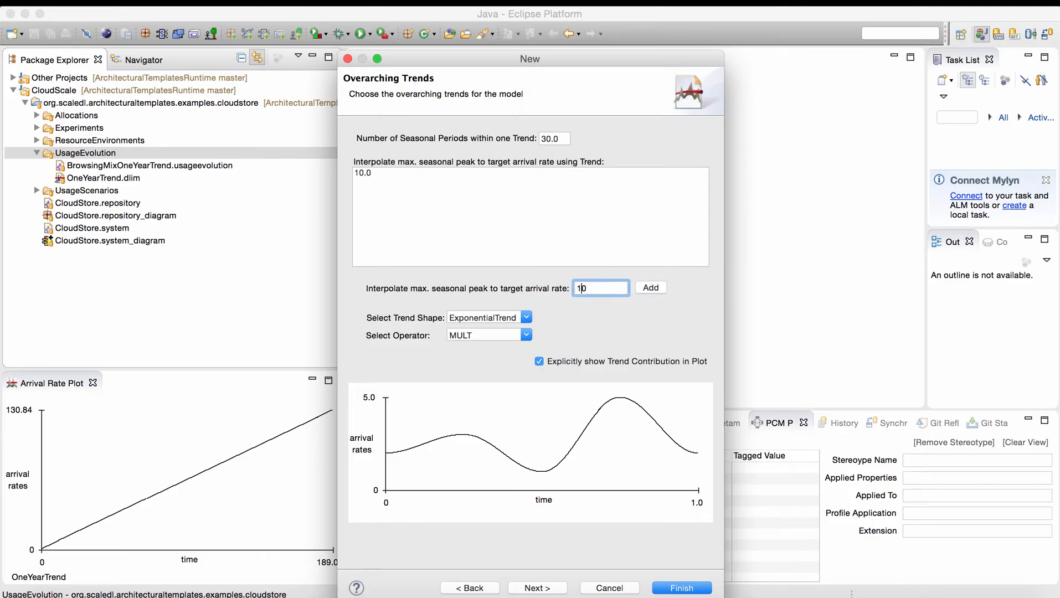
key("BackSpace")
type("3")
left_click(645, 288)
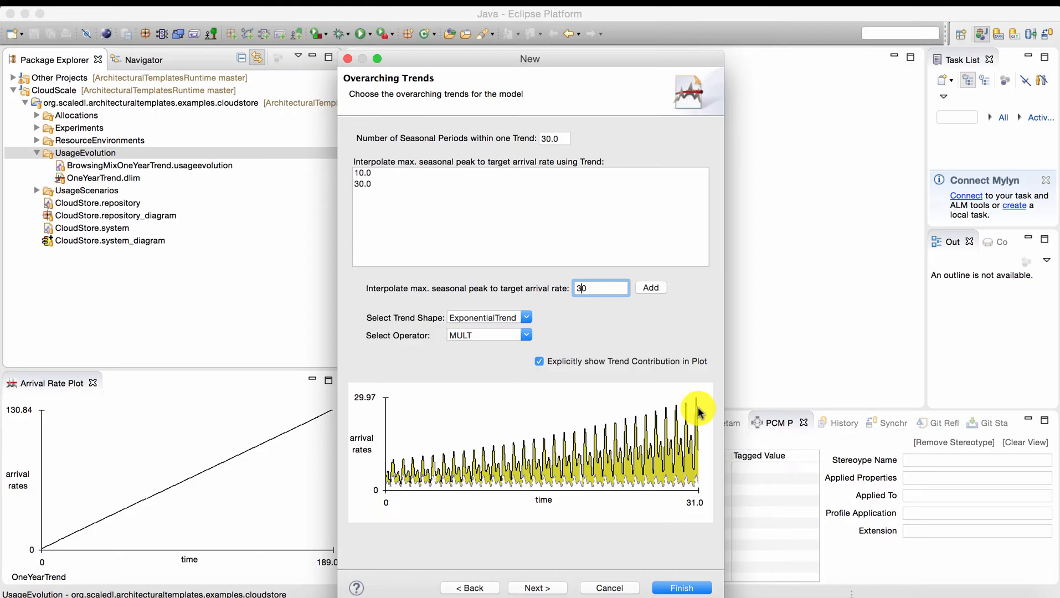
left_click(525, 317)
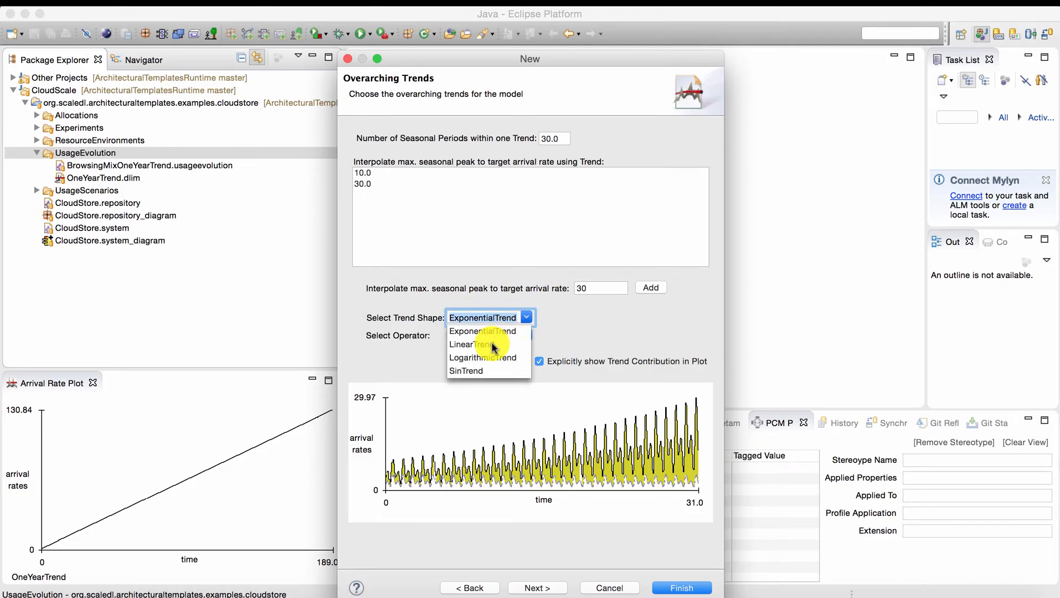
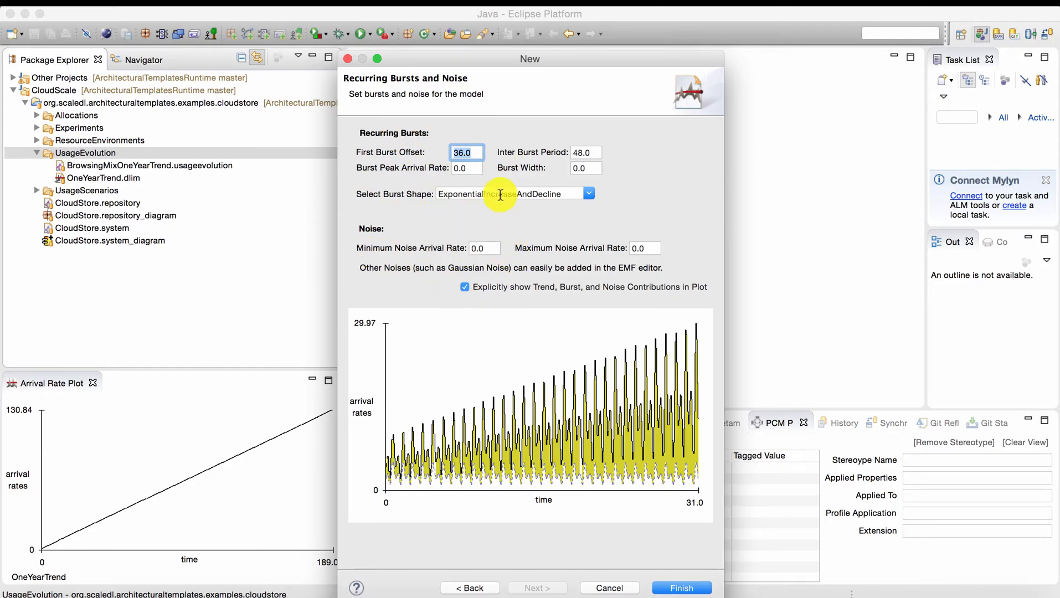
Try maximum noise arrival rates of 2.0 and 20.0 in the noise settings.
left_click(480, 247)
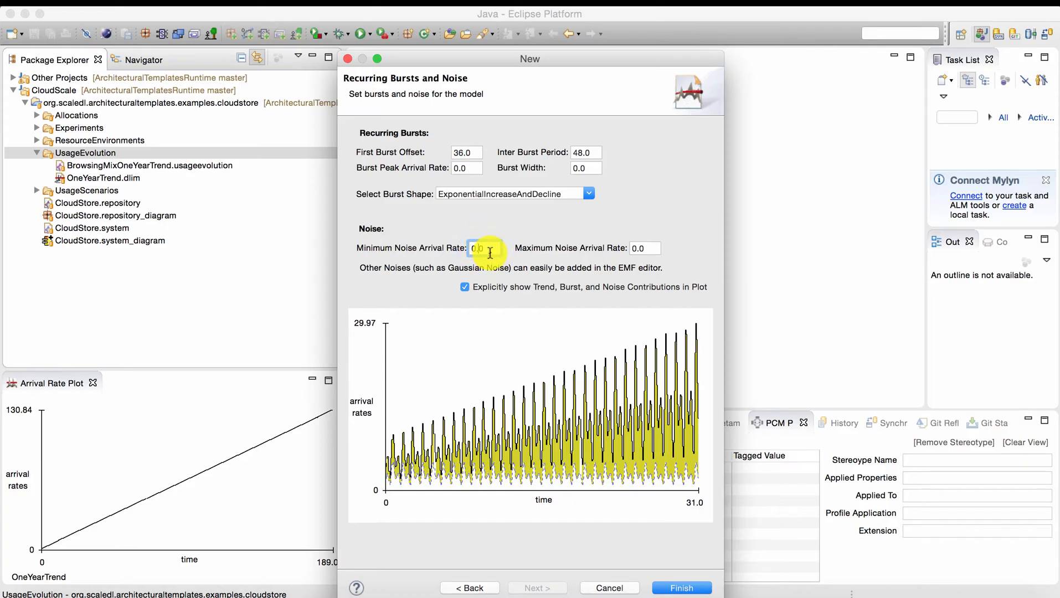
left_click(477, 248)
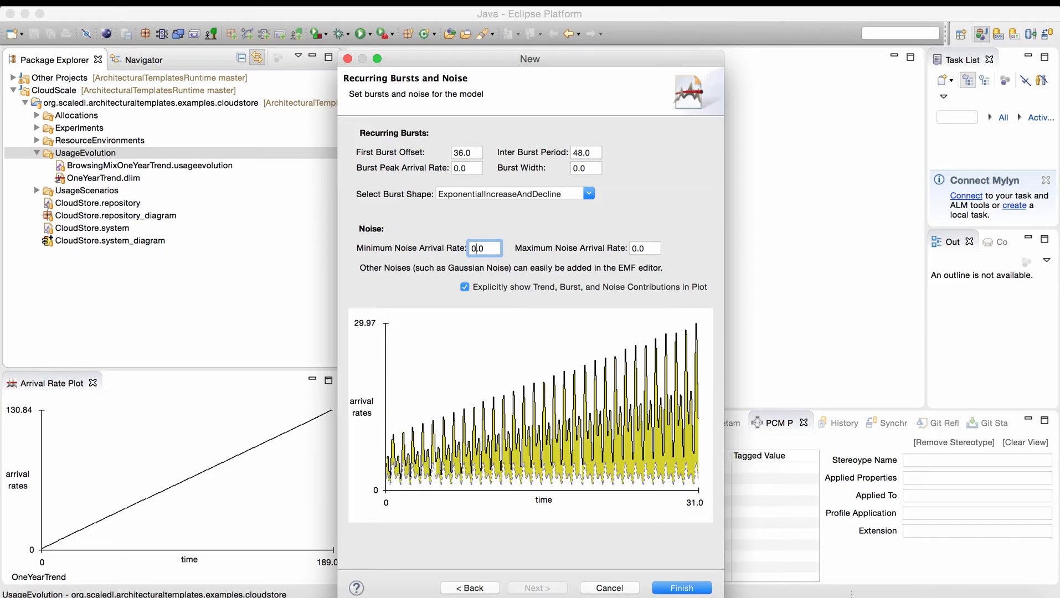
left_click(649, 245)
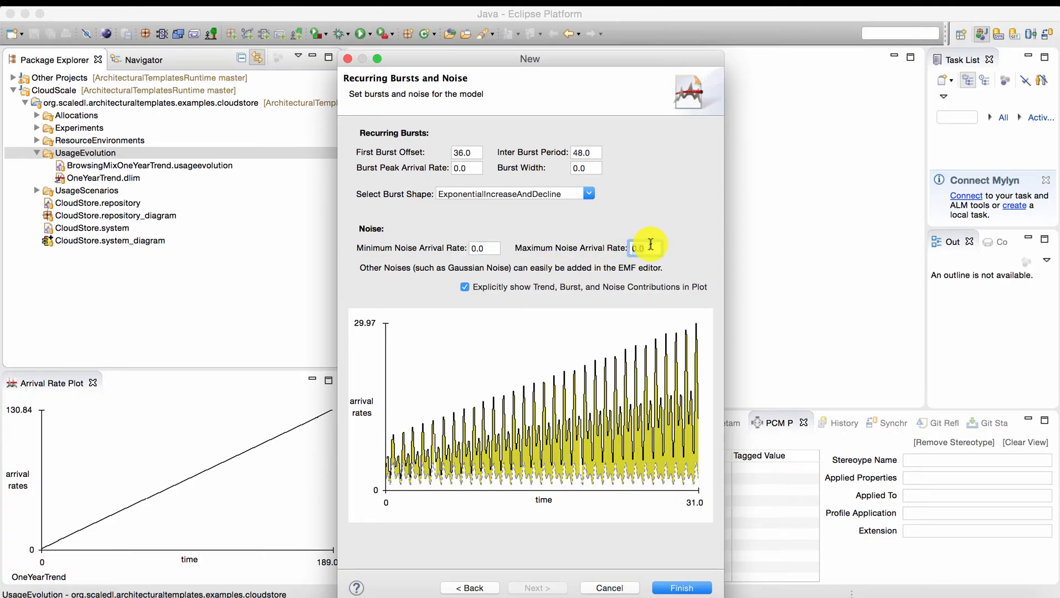
key("Left")
key("Delete")
type("2")
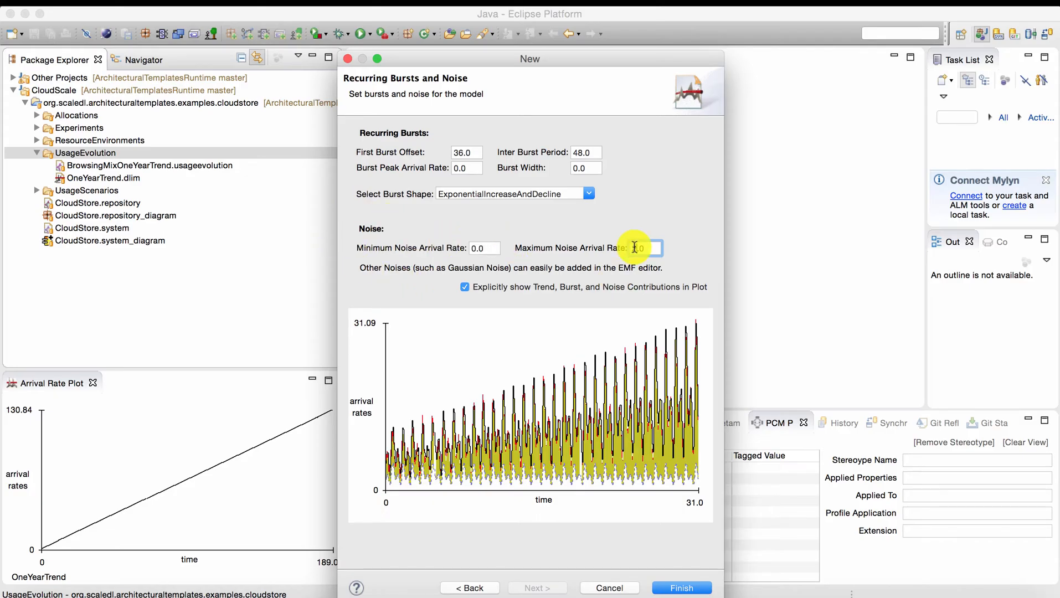
type("0")
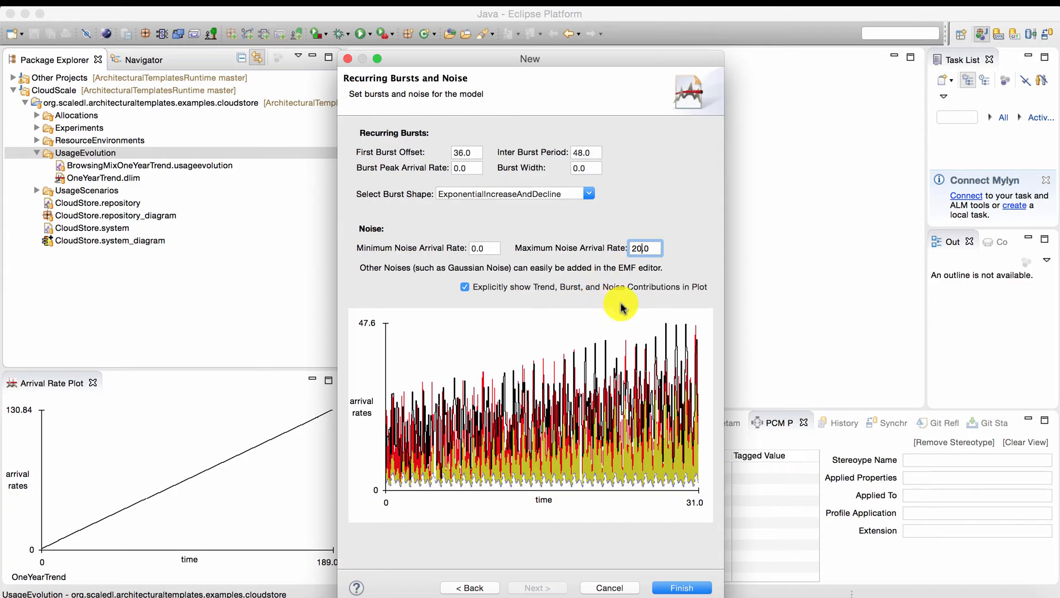
Hide the trend, burst and noise contributions in the plot, and set the maximum noise arrival rate to 6.0.
left_click(464, 287)
left_click(634, 248)
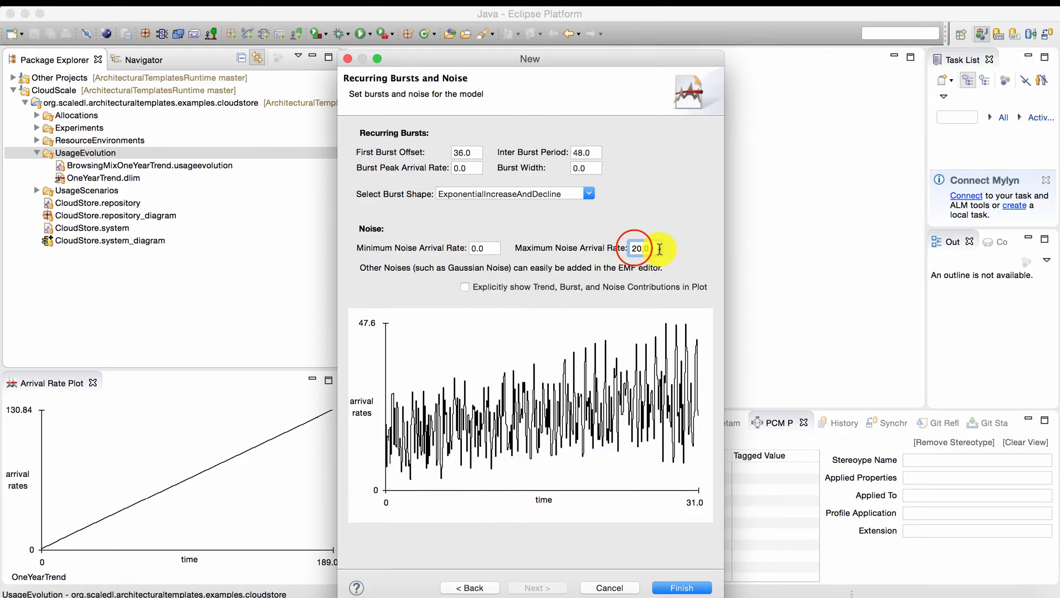
key("Delete")
type("1")
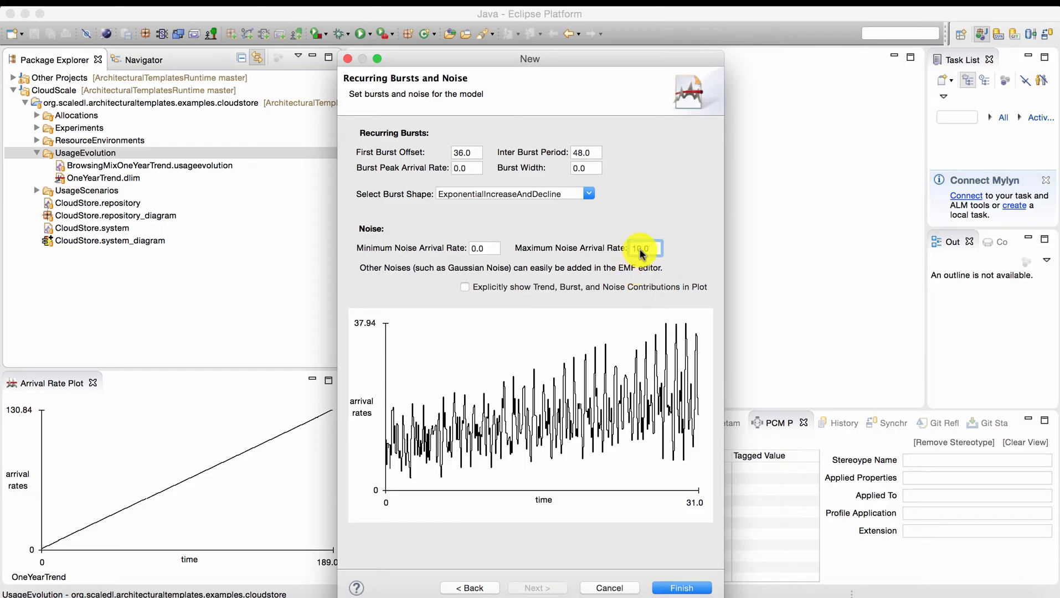
key("BackSpace")
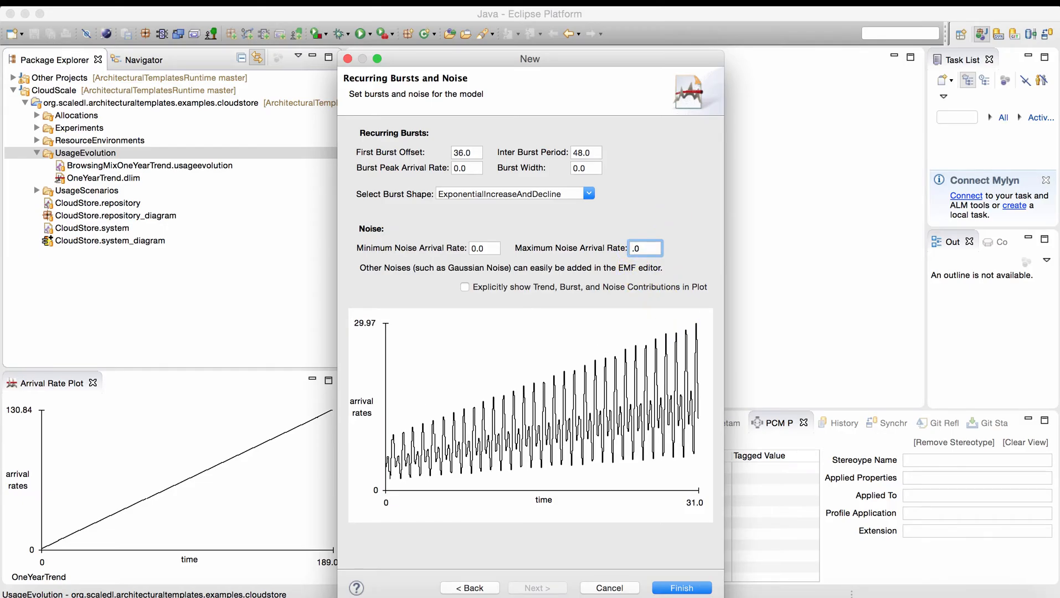
type("6")
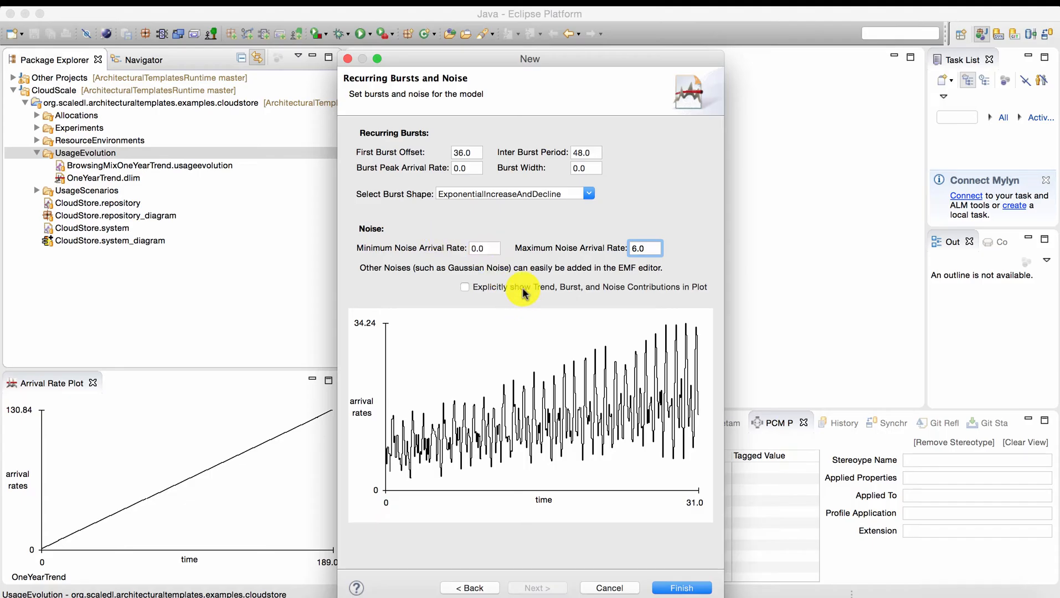
Finish creating the Month.dlim model and expand its resource down to the children of Sequence Month.
left_click(685, 585)
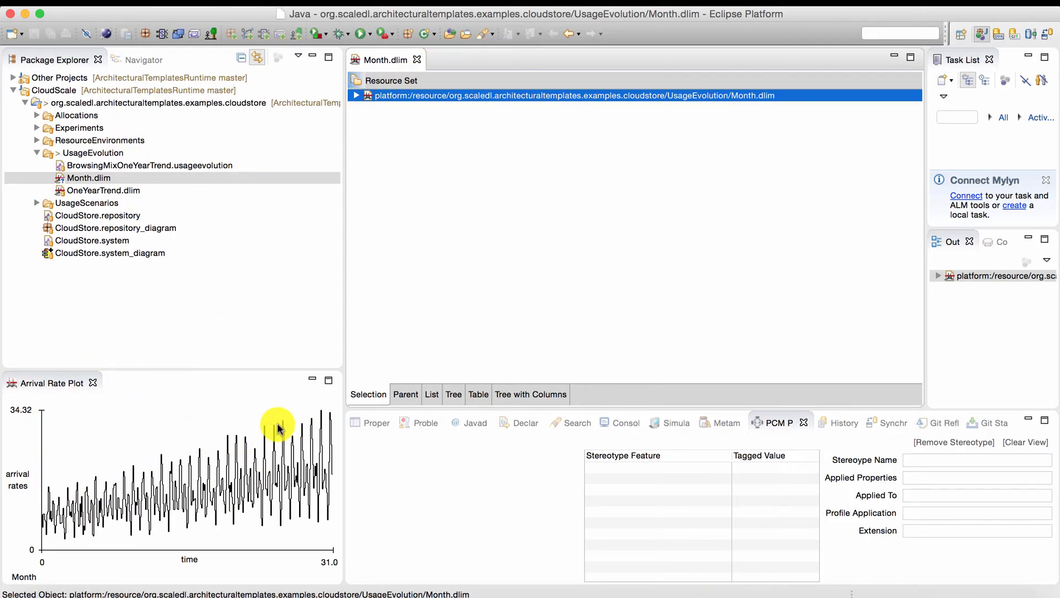
left_click(355, 102)
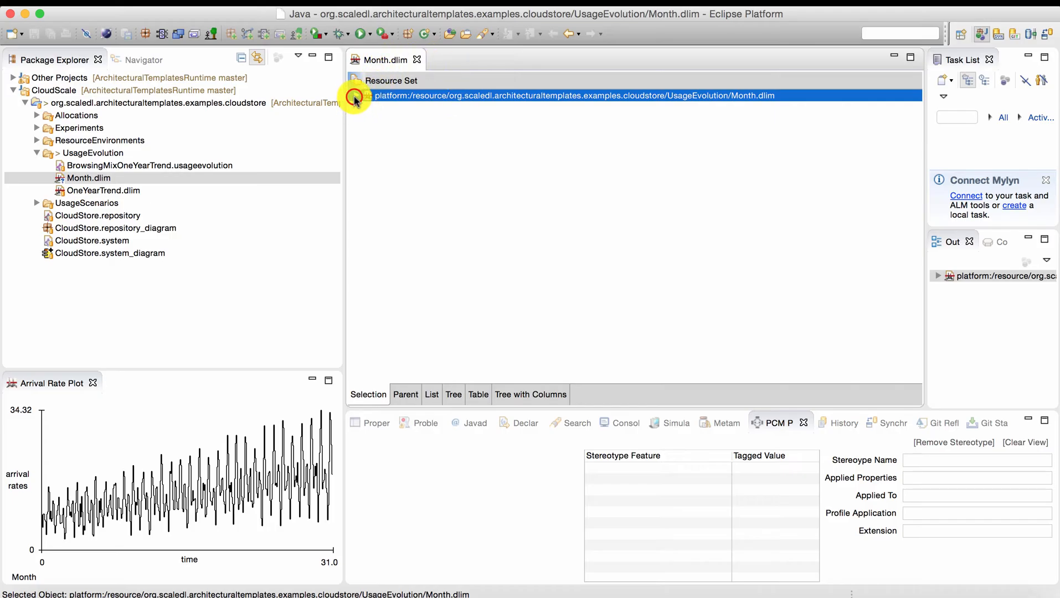
left_click(365, 110)
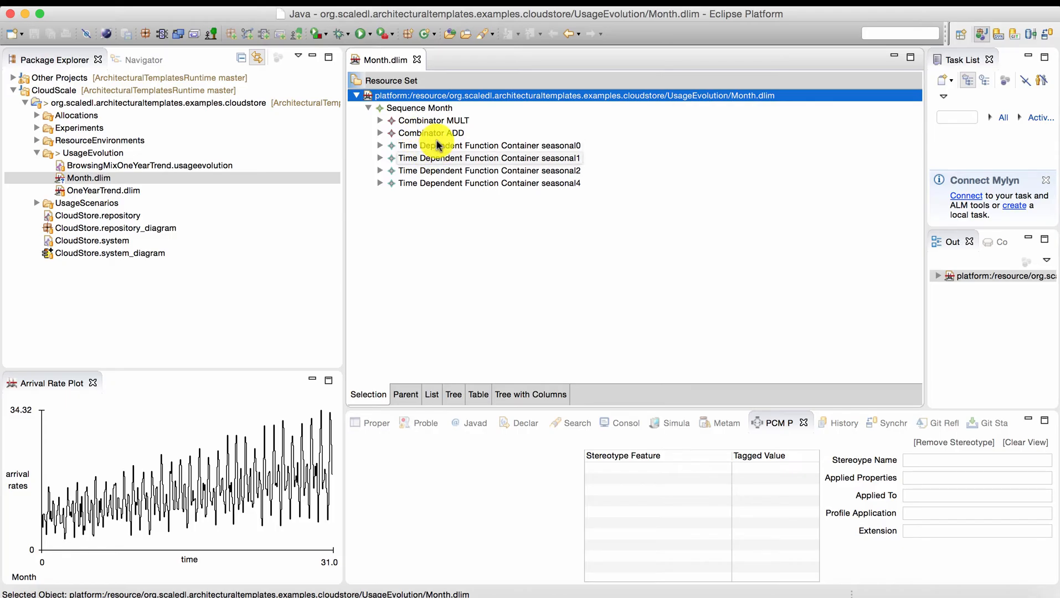
Expand the Time Dependent Function Containers seasonal0, seasonal1, seasonal2 and seasonal4 to examine the trend inside each.
left_click(391, 110)
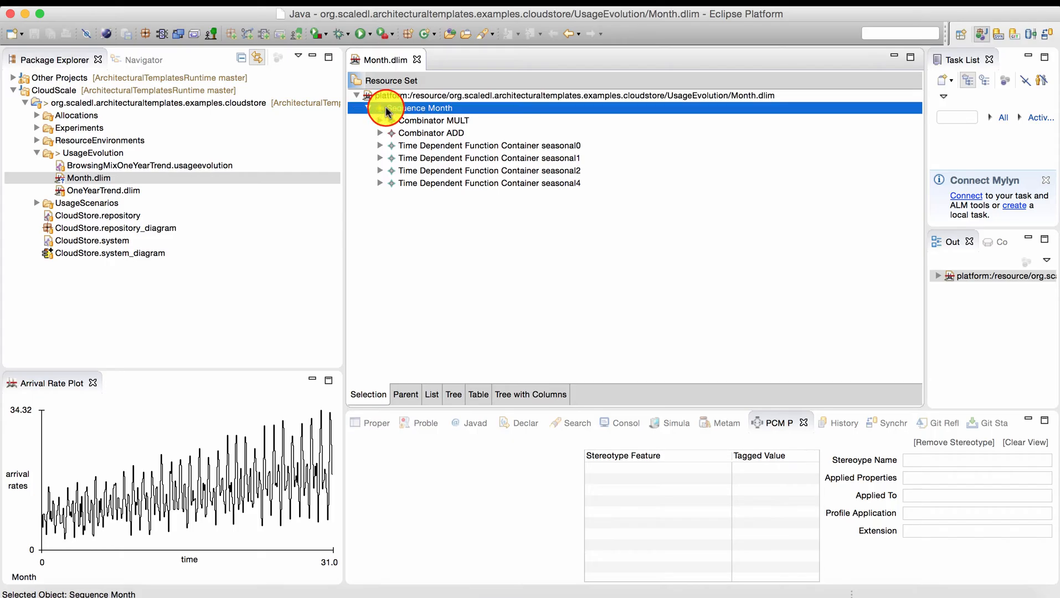
key("Down")
key("Down")
key("Down")
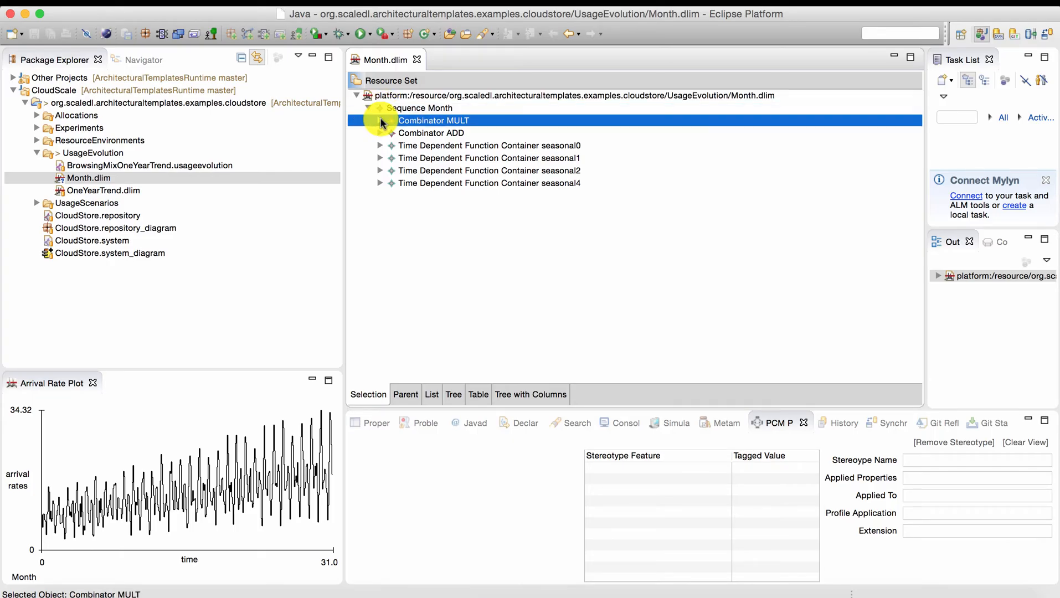
key("Right")
key("Down")
key("Down")
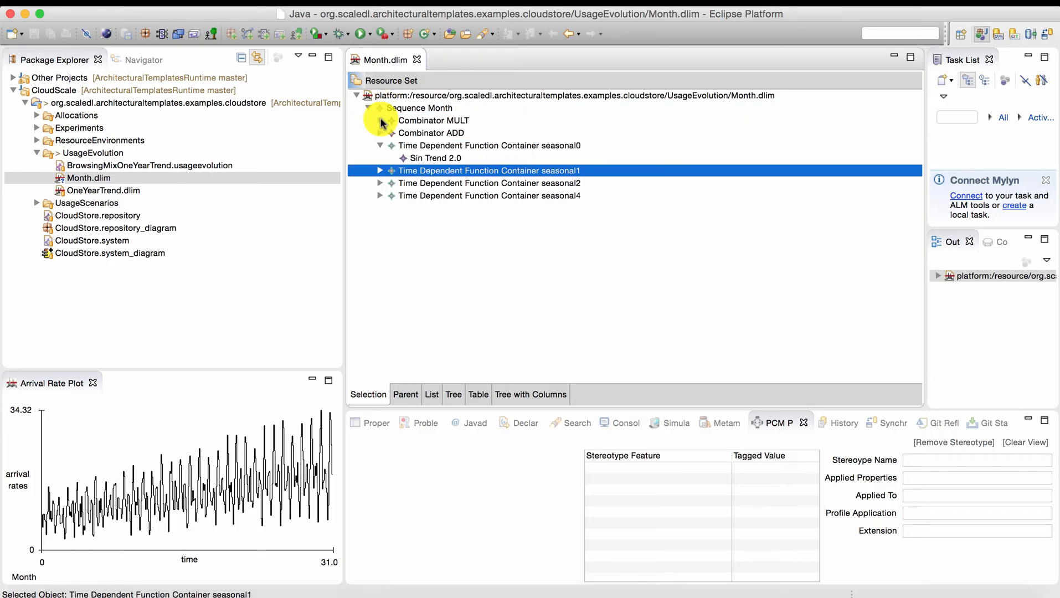
key("Right")
key("Down")
key("Down")
key("Right")
key("Down")
key("Down")
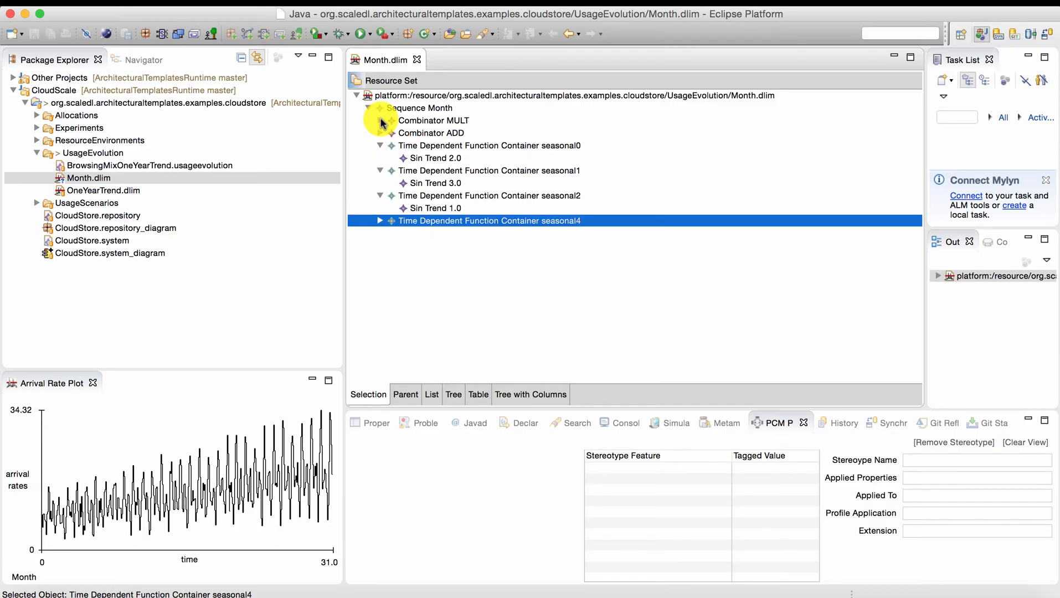
key("Right")
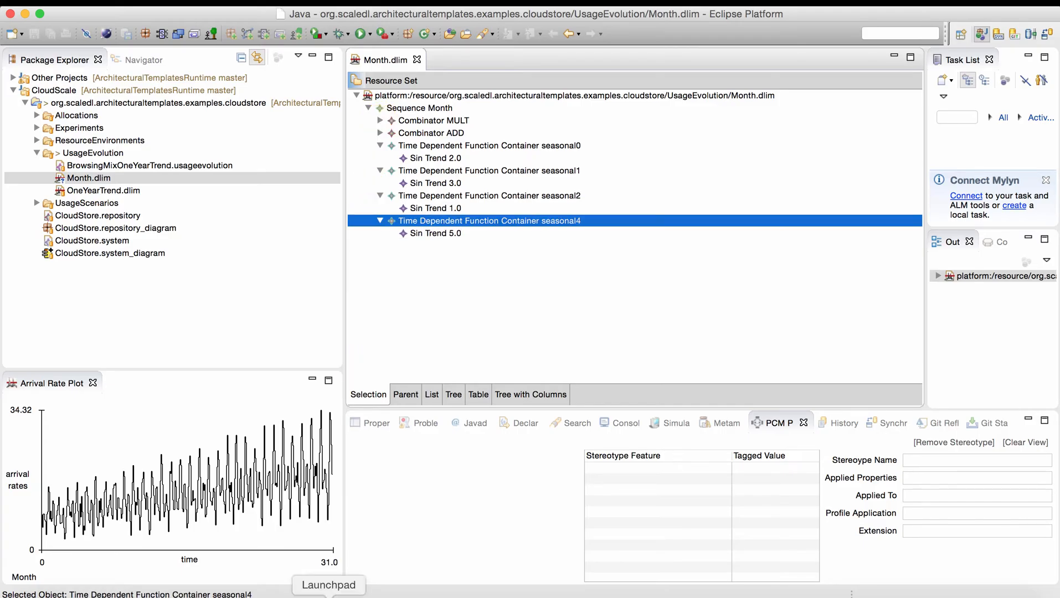
Examine the properties of the Sin Trends, the containers seasonal2 and seasonal4, and Combinator MULT, and close Month.dlim.
left_click(378, 424)
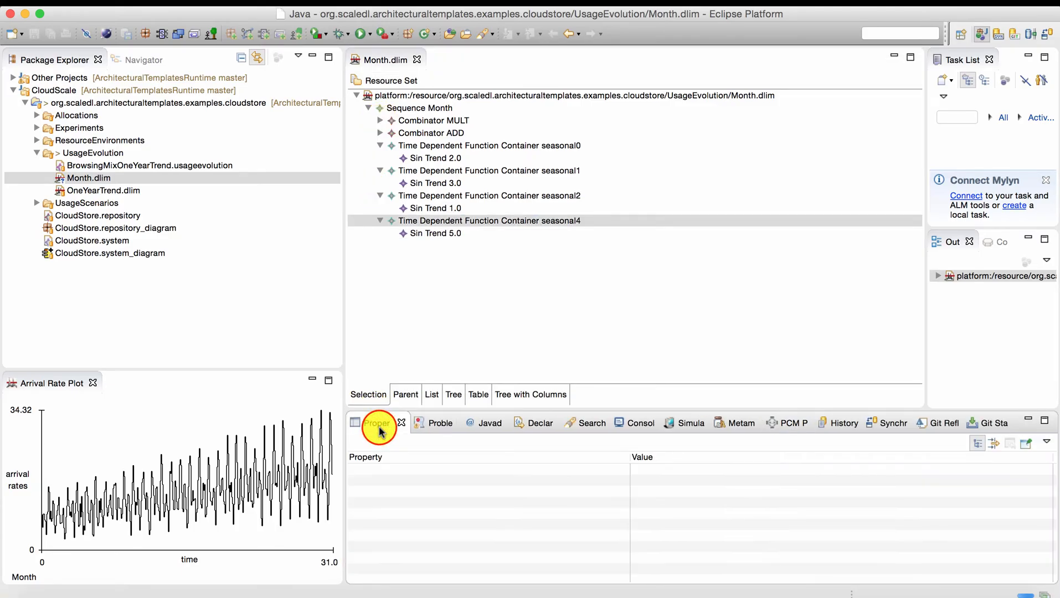
left_click(438, 158)
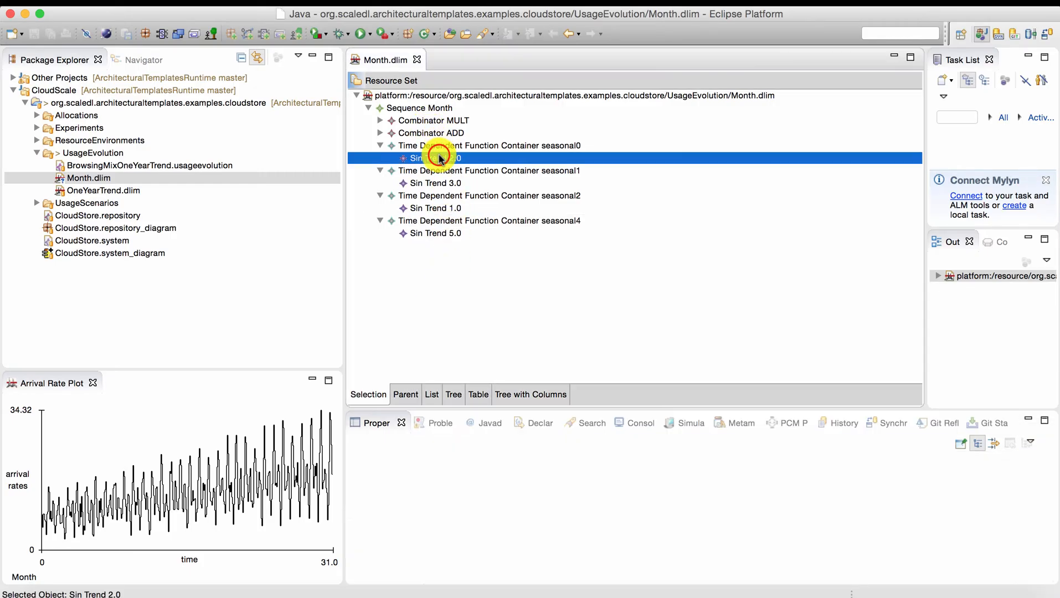
left_click(436, 185)
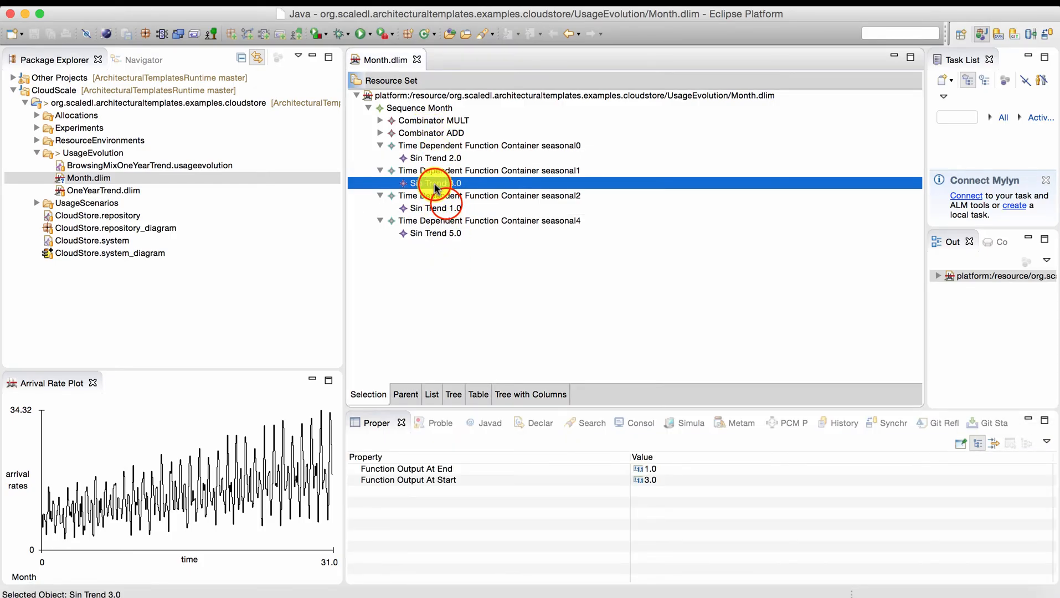
left_click(440, 206)
left_click(447, 197)
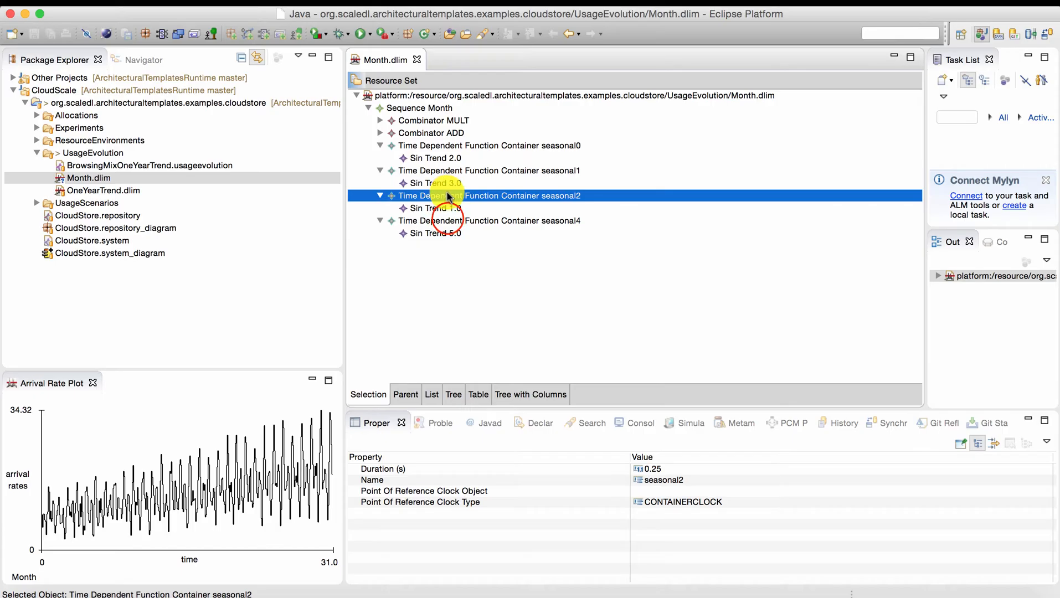
left_click(443, 221)
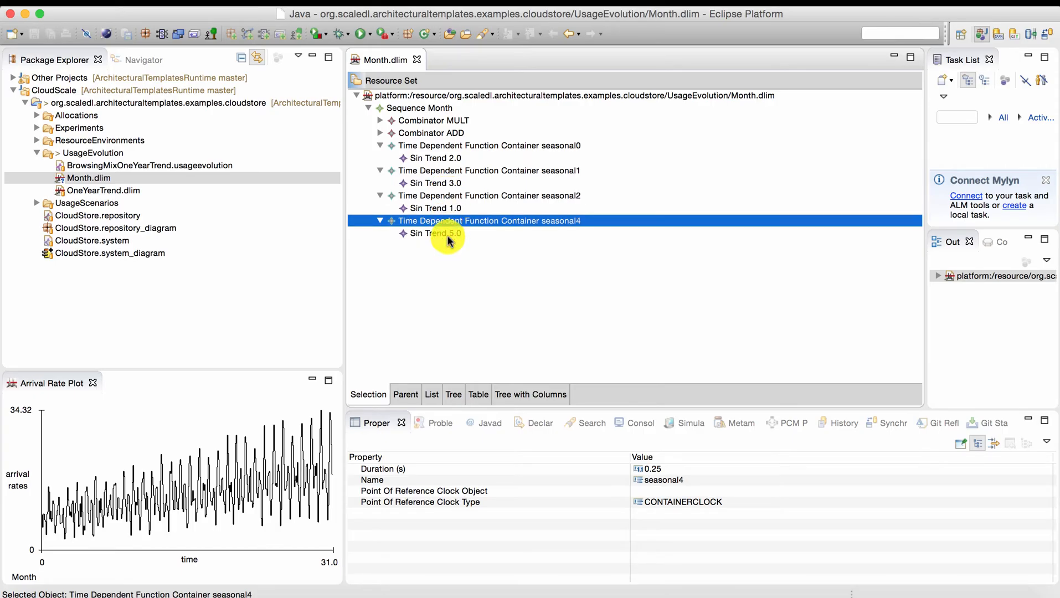
left_click(447, 234)
left_click(426, 119)
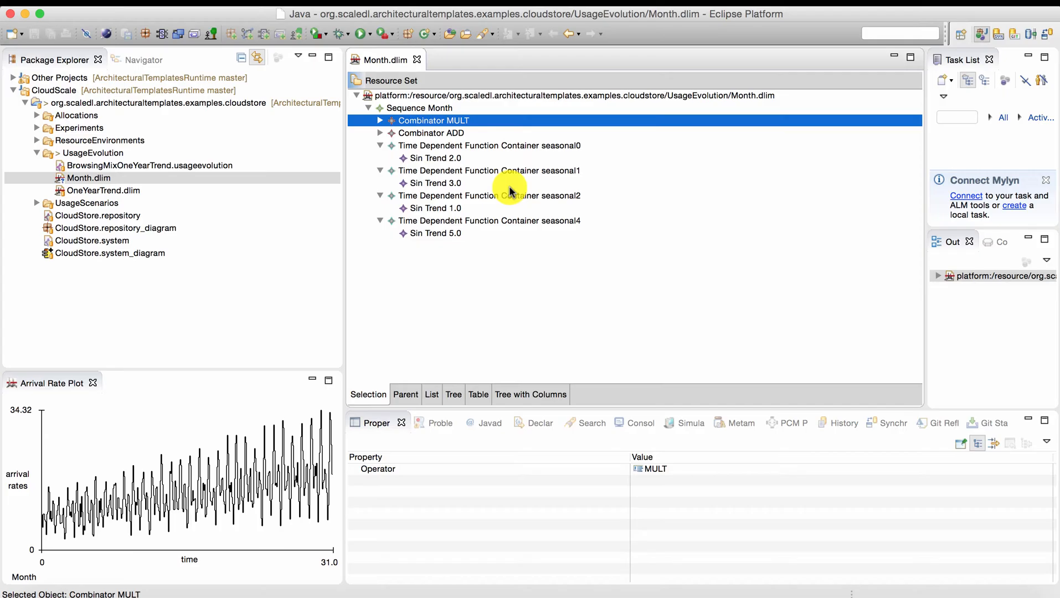
left_click(419, 59)
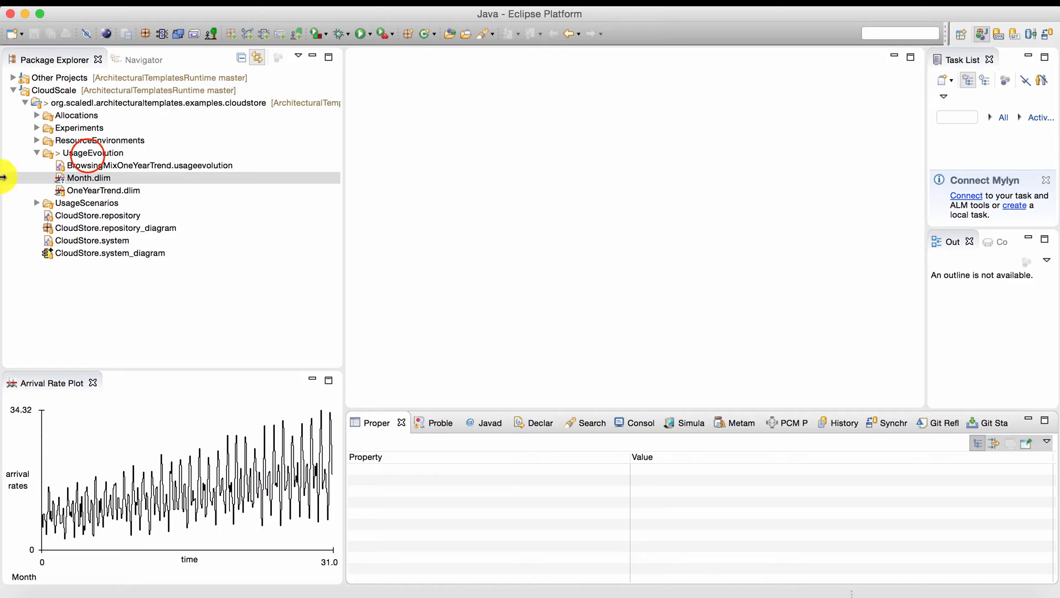
Start creating a new Usageevolution Model in the UsageEvolution folder, filtering the wizards by "usa".
left_click(88, 157)
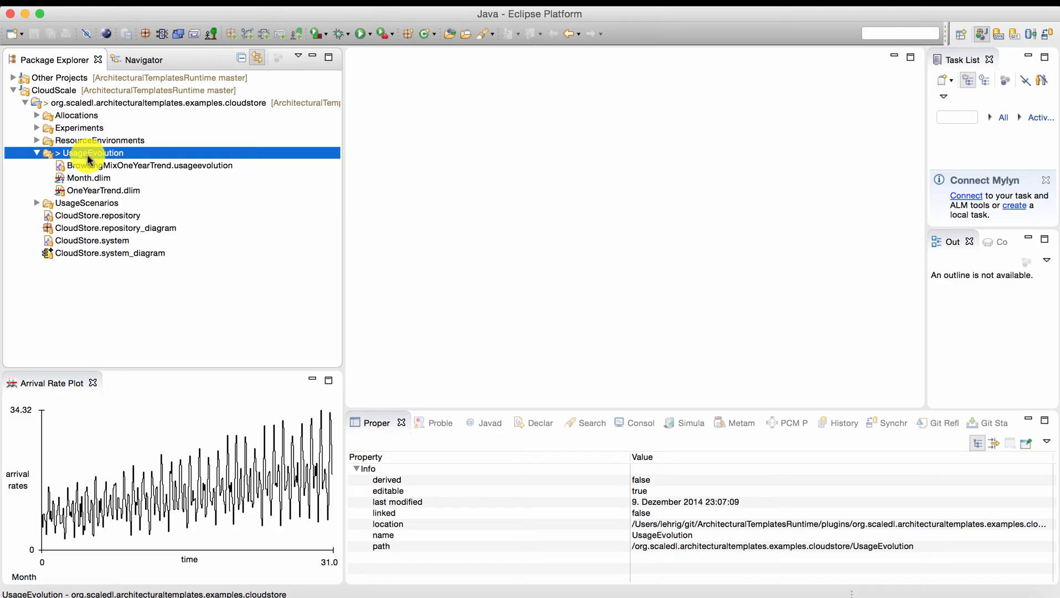
right_click(88, 156)
mouse_move(119, 158)
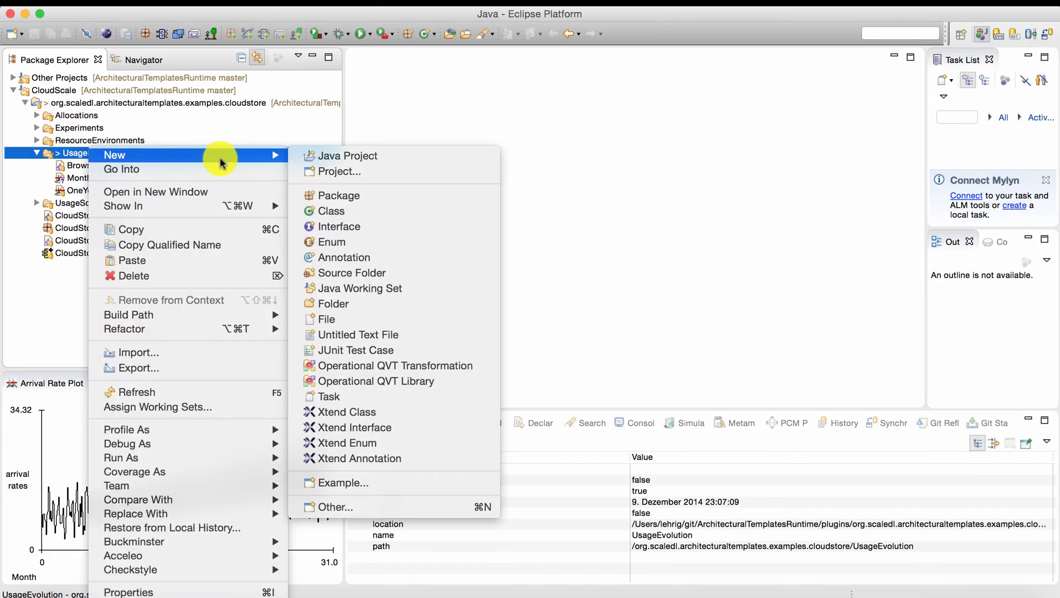
left_click(349, 505)
scroll(476, 238, "down", 6)
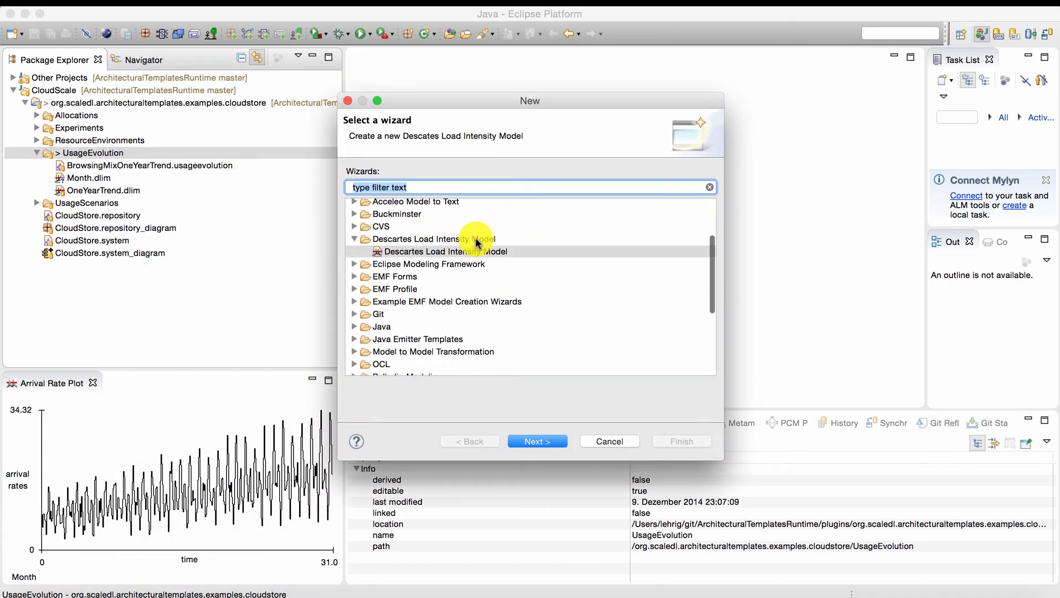
scroll(476, 242, "up", 5)
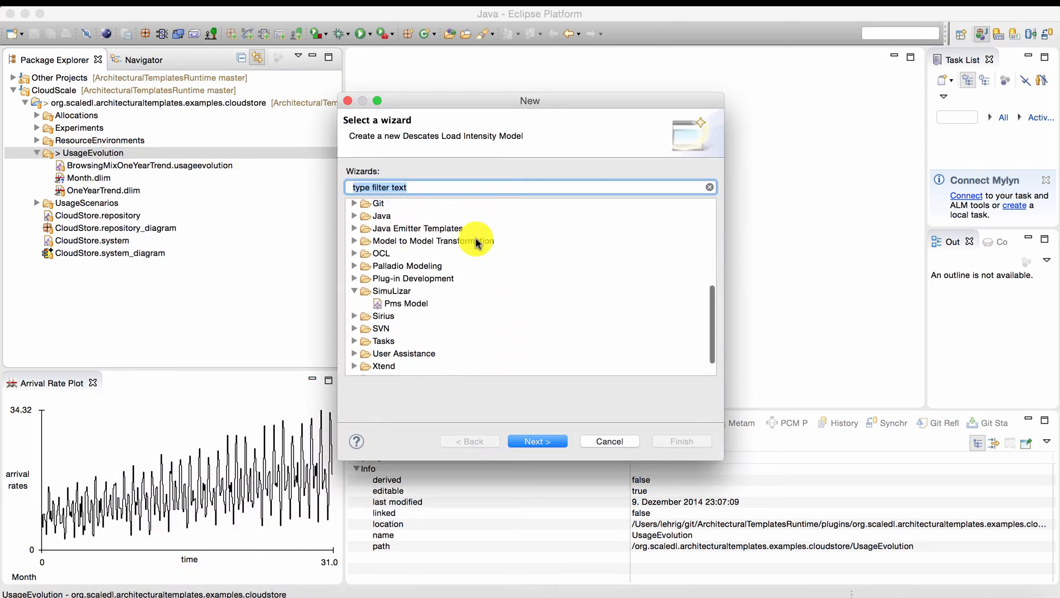
scroll(476, 242, "up", 8)
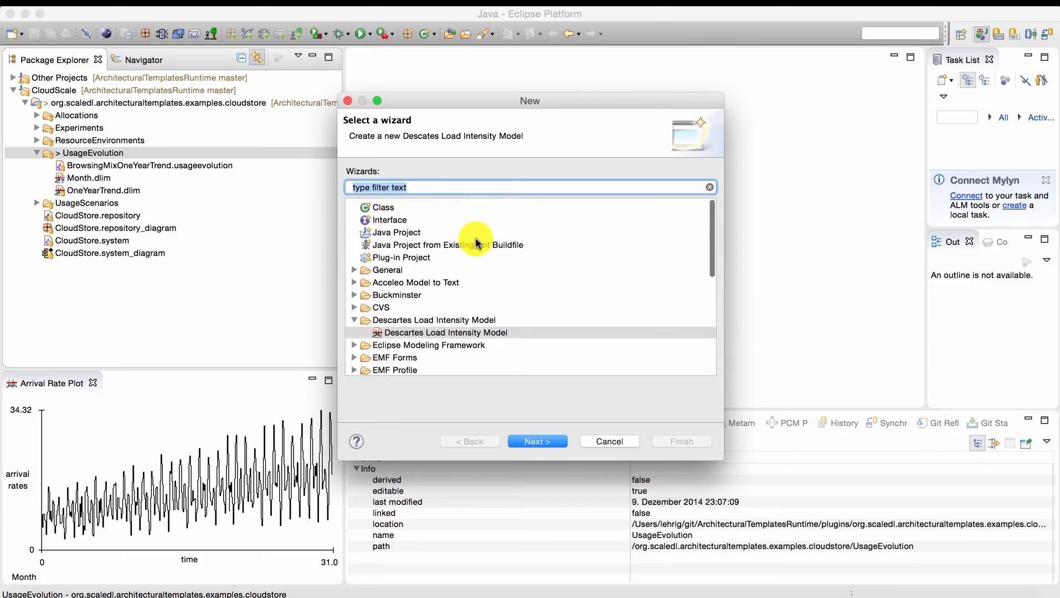
type("usa")
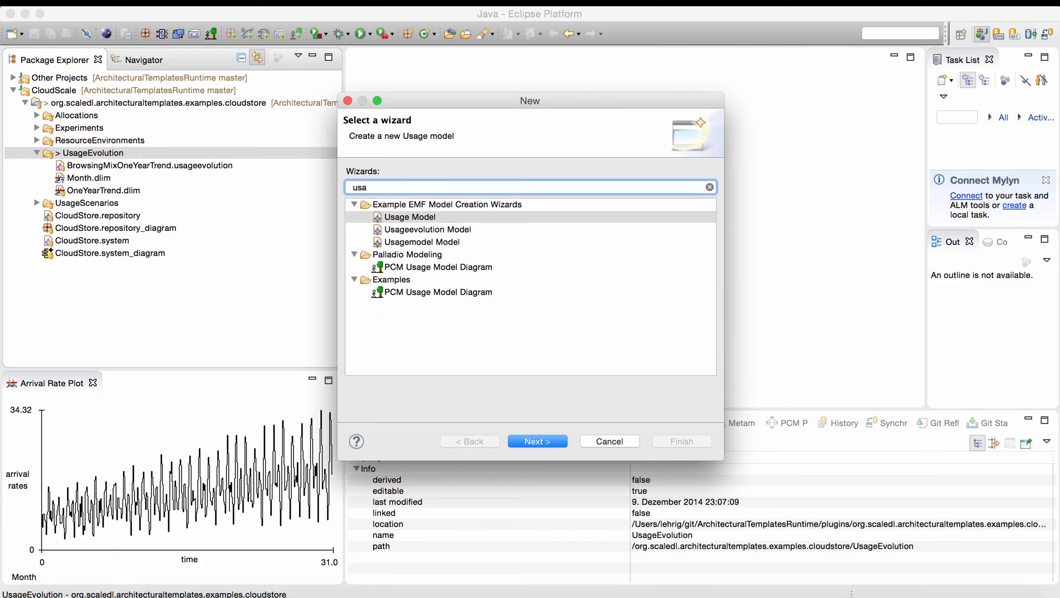
left_click(449, 230)
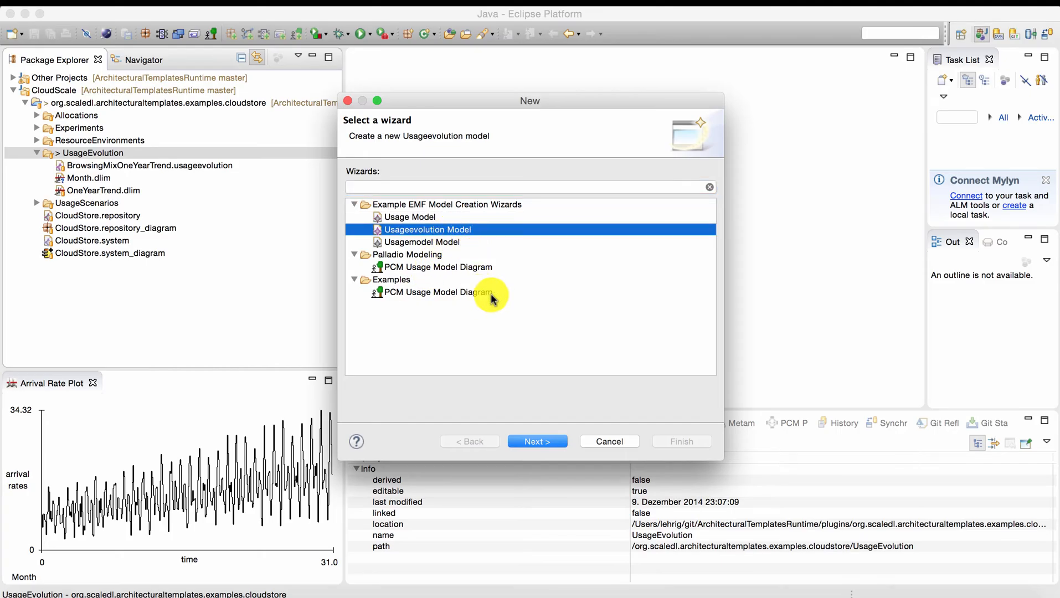
left_click(550, 441)
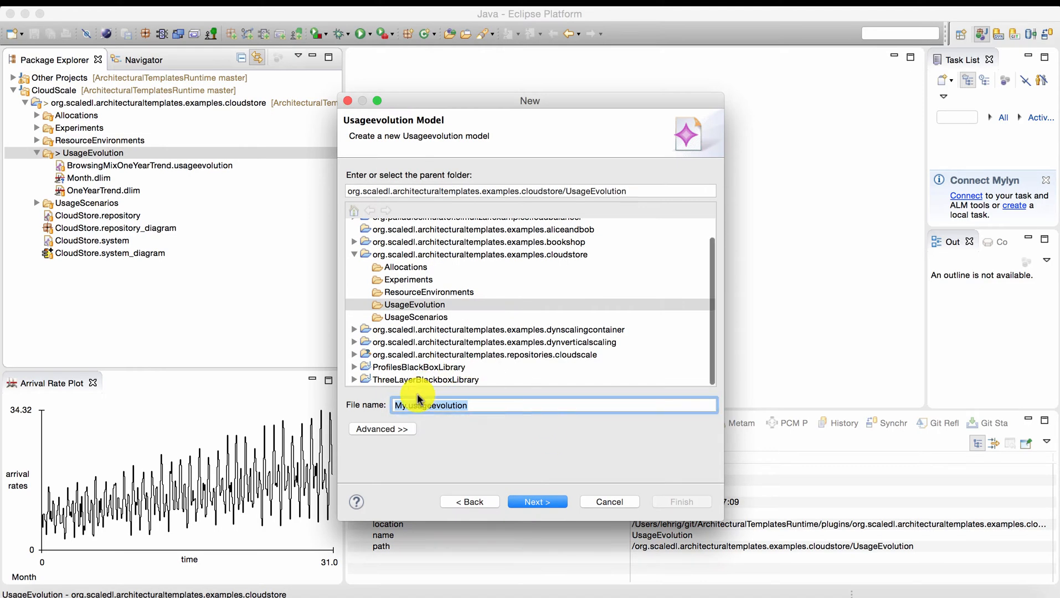
Name the file Monthly.usageevolution, choose Usage Evolution as the model object, and finish creating the model.
double_click(404, 404)
double_click(404, 405)
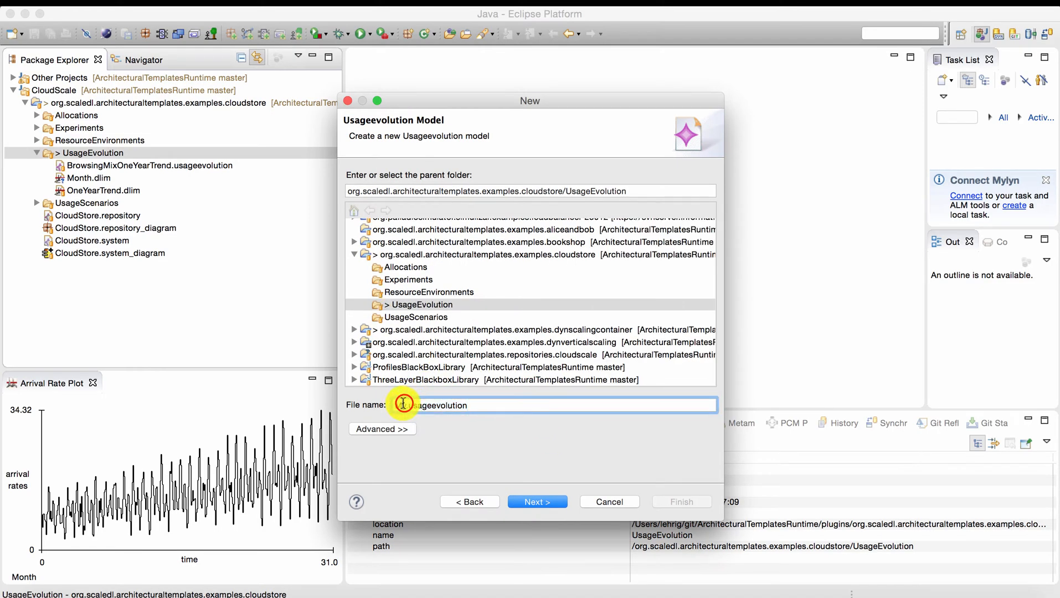
type("Month")
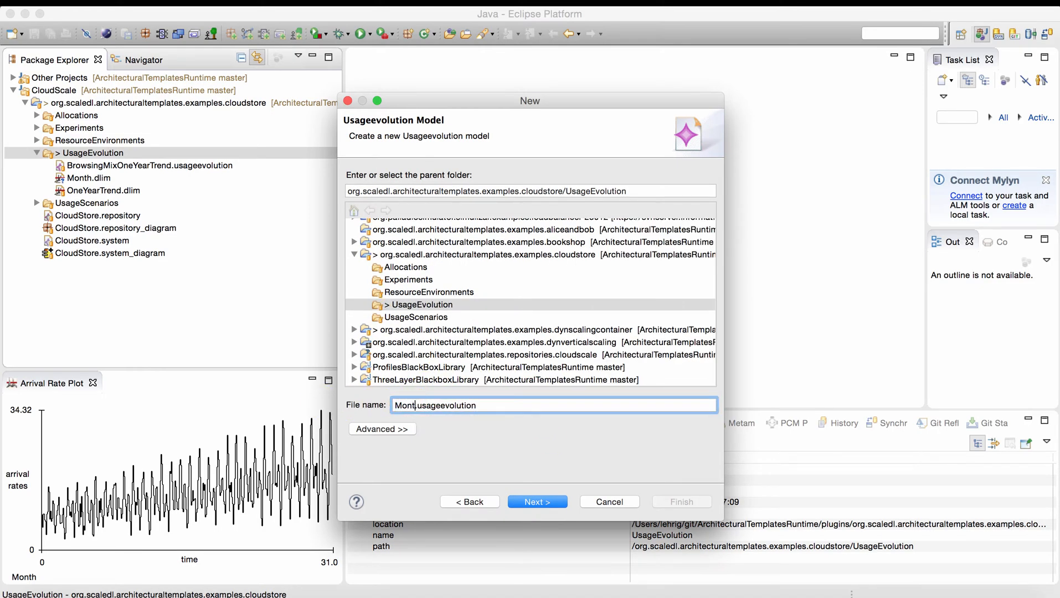
type("ly")
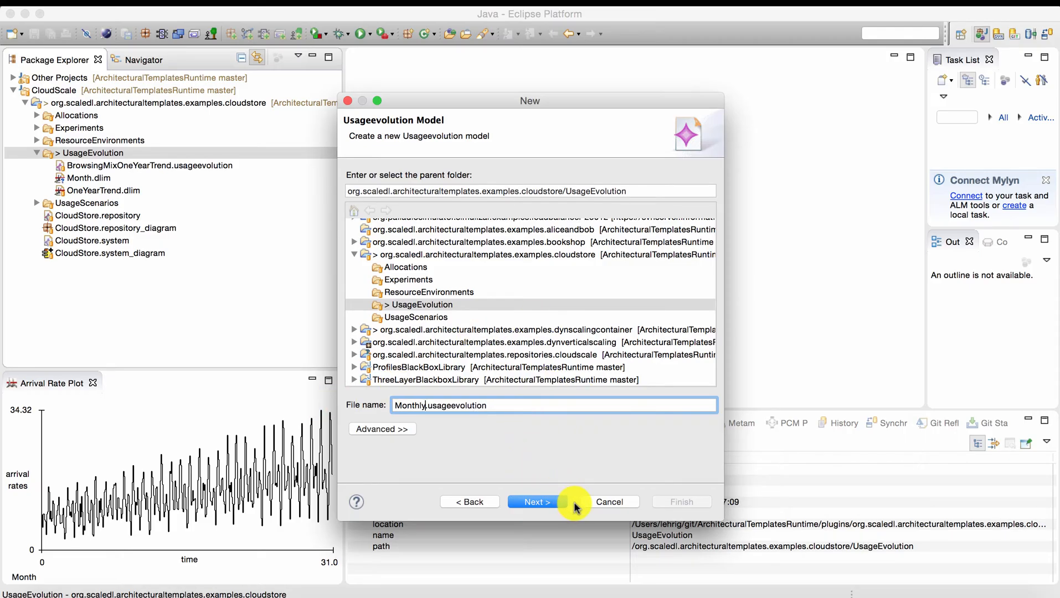
left_click(544, 503)
left_click(709, 196)
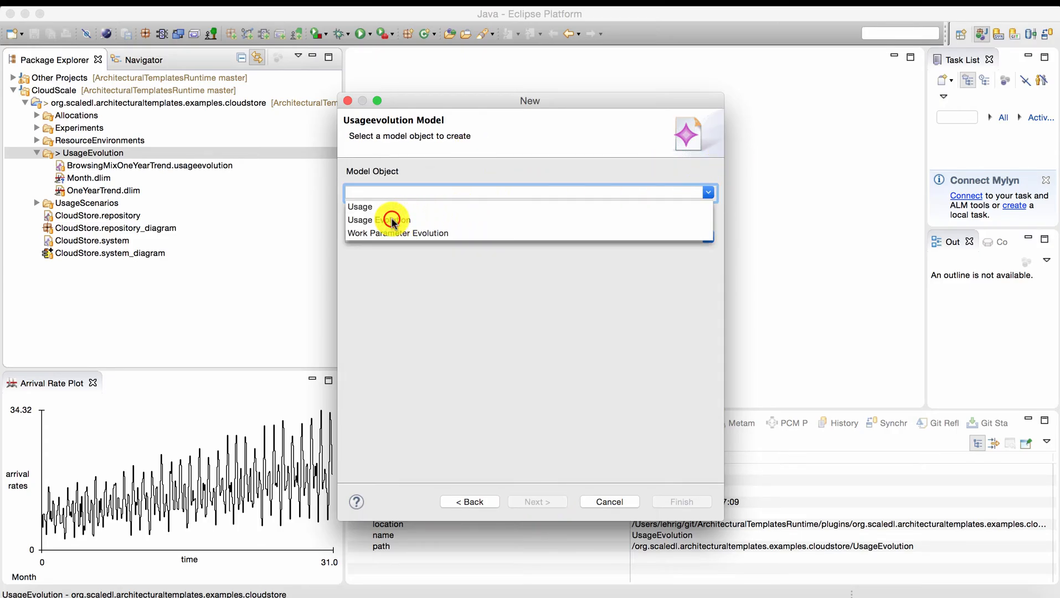
left_click(391, 220)
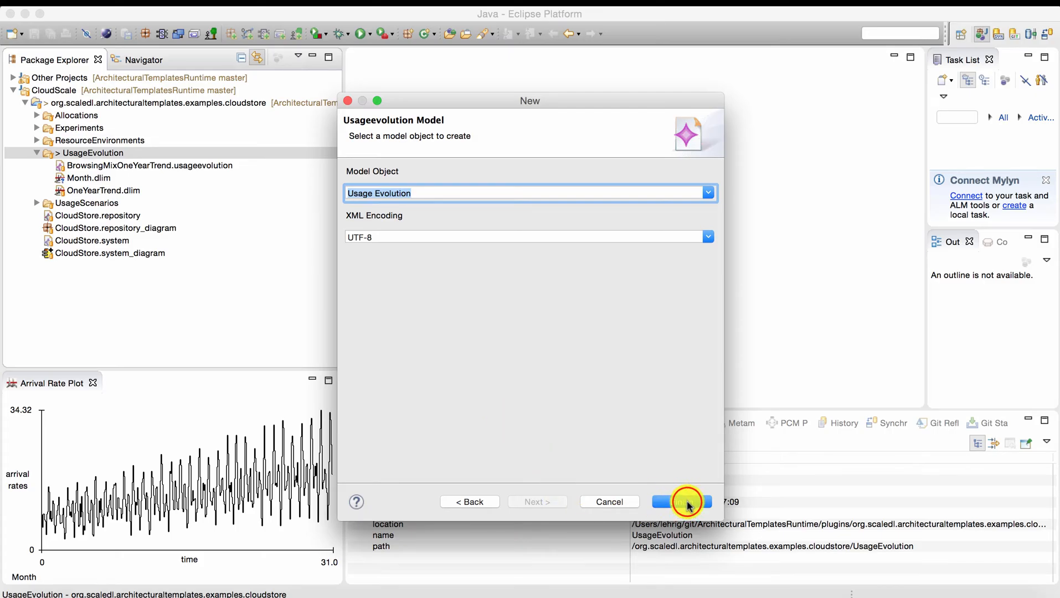
left_click(687, 503)
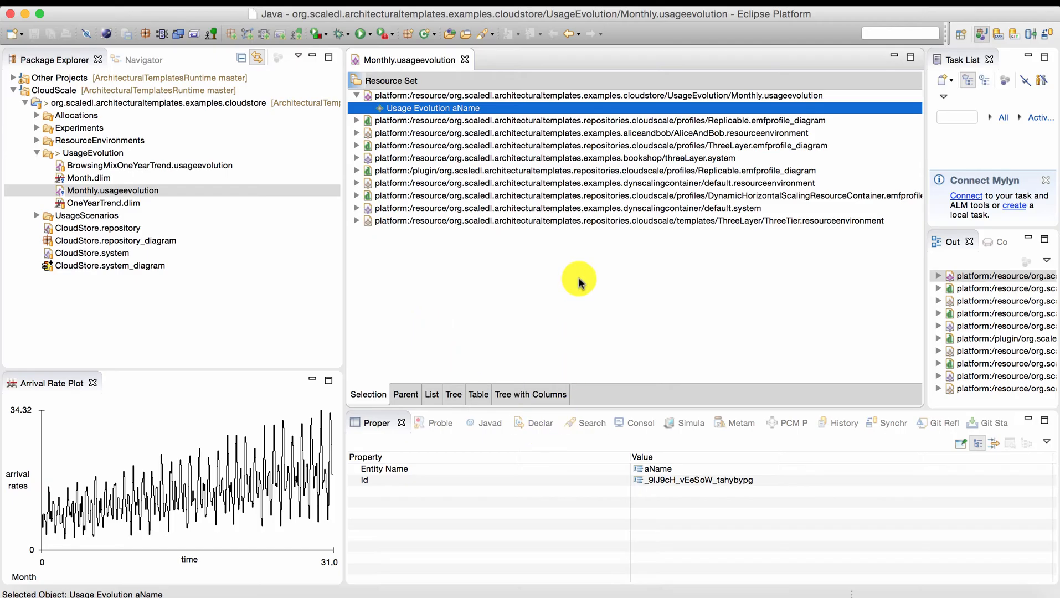
Set the Usage Evolution's entity name to Monthly Usage Evolution and add a Usage child to it.
left_click(670, 468)
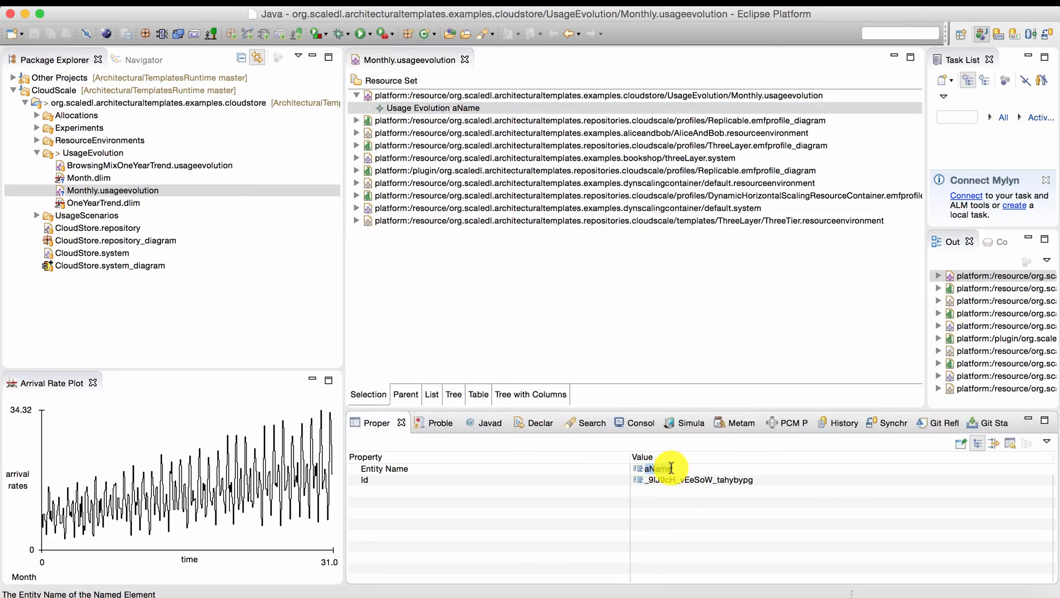
type("Usage Evolution")
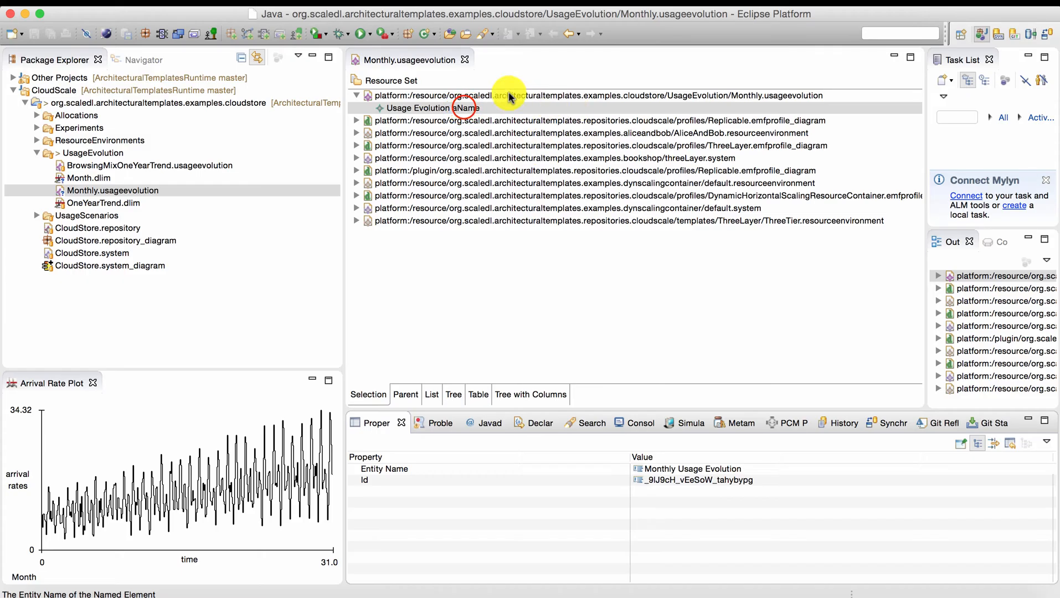
right_click(464, 107)
mouse_move(482, 113)
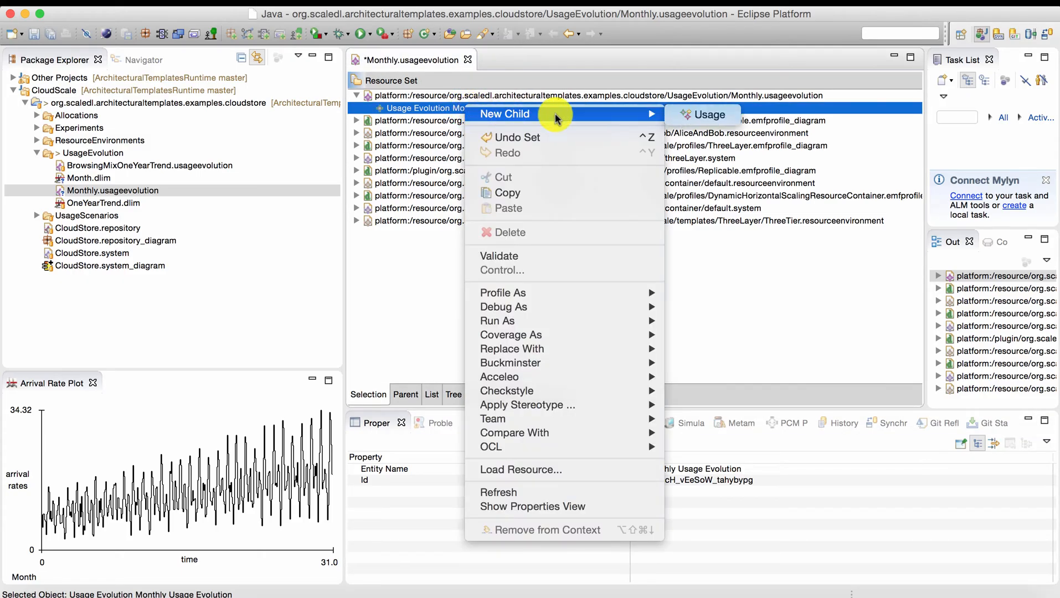
left_click(686, 116)
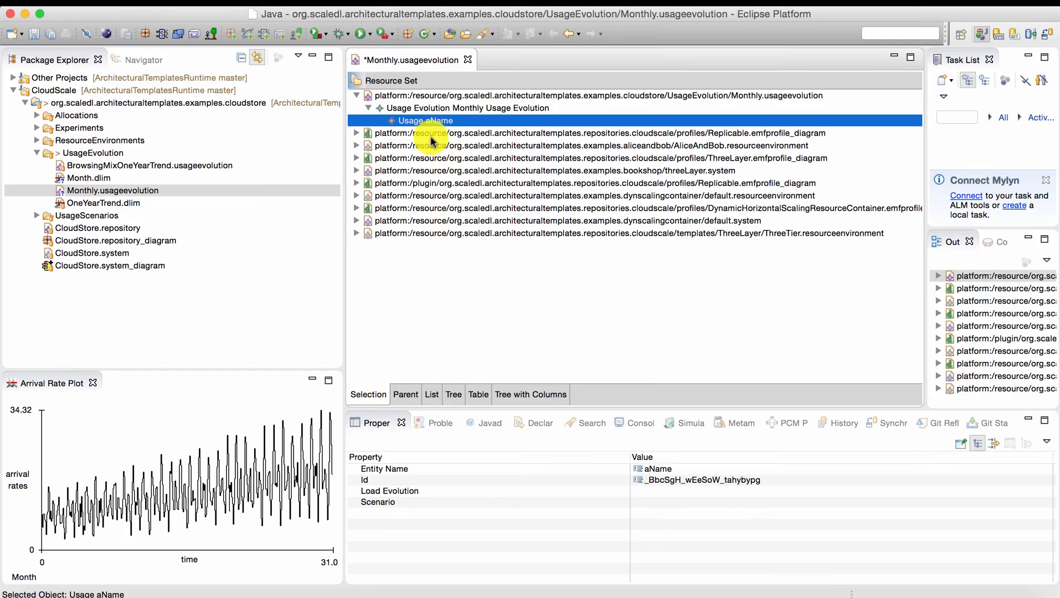
right_click(461, 124)
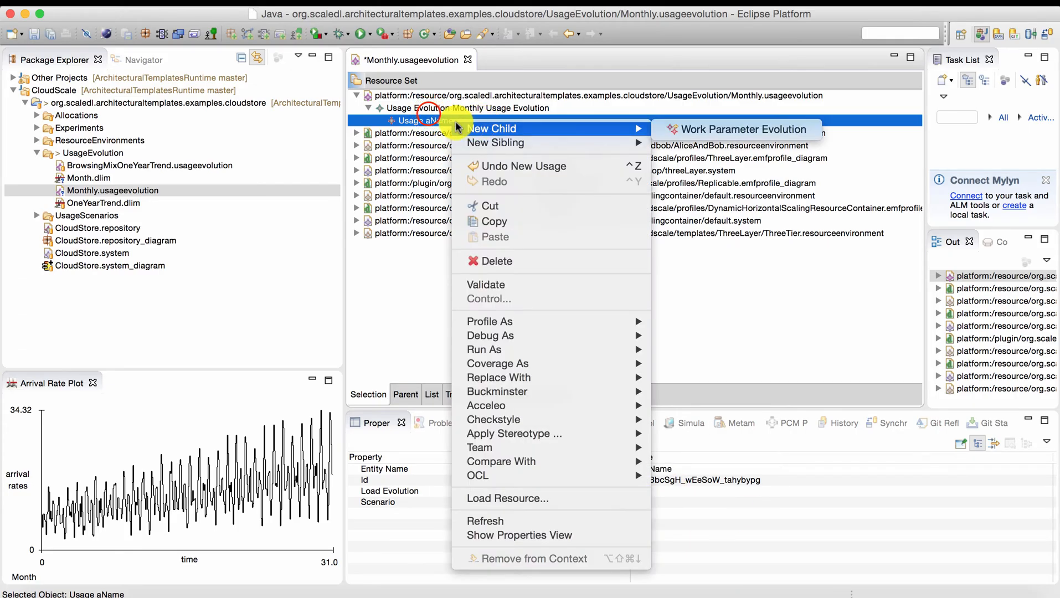
left_click(426, 111)
right_click(436, 108)
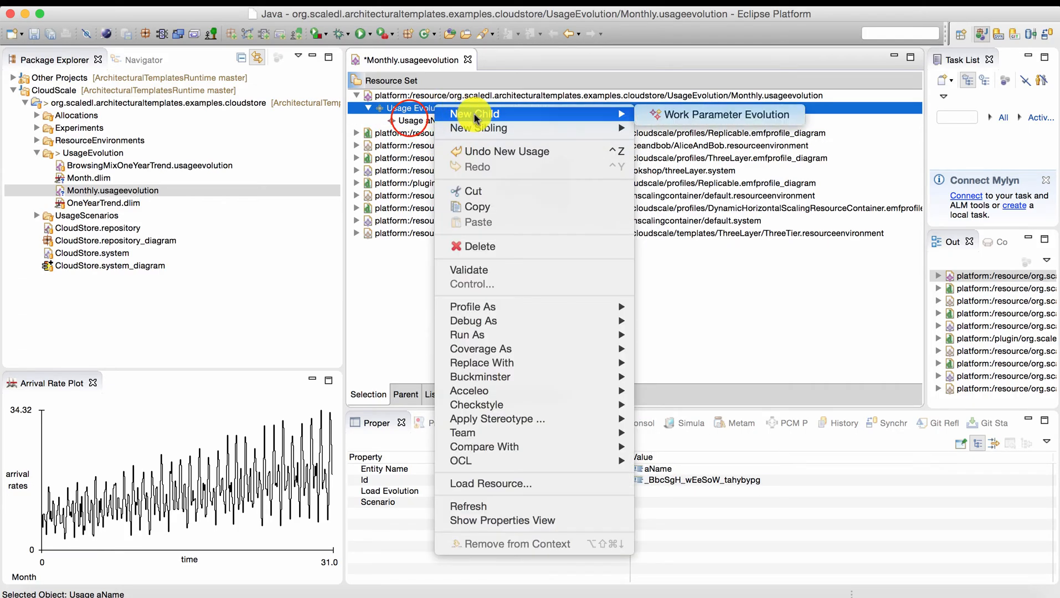
left_click(407, 111)
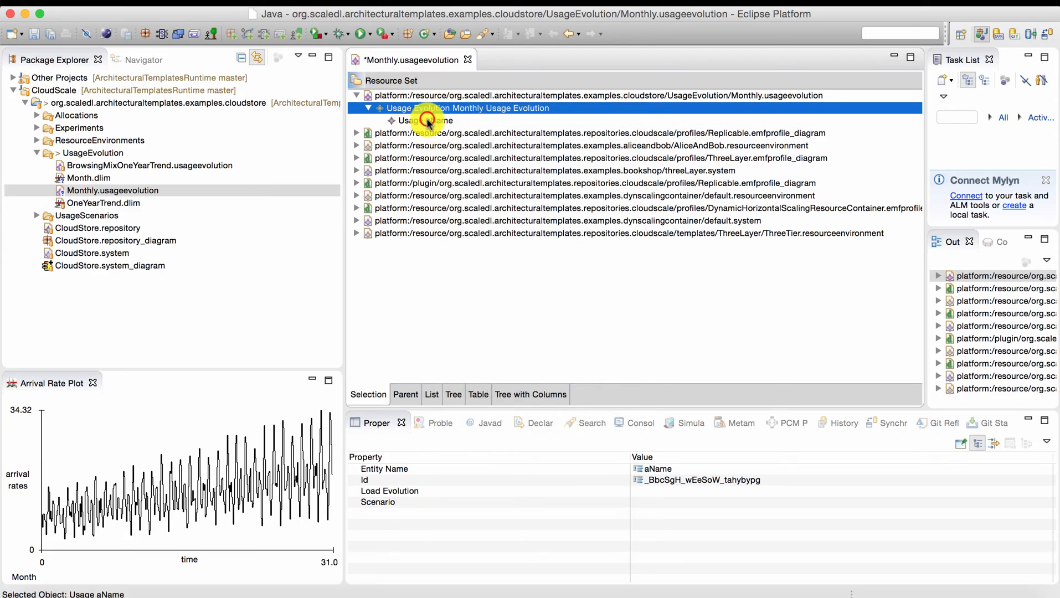
Set the entity name of the Usage element under Monthly Usage Evolution to Browsing Mix.
left_click(426, 121)
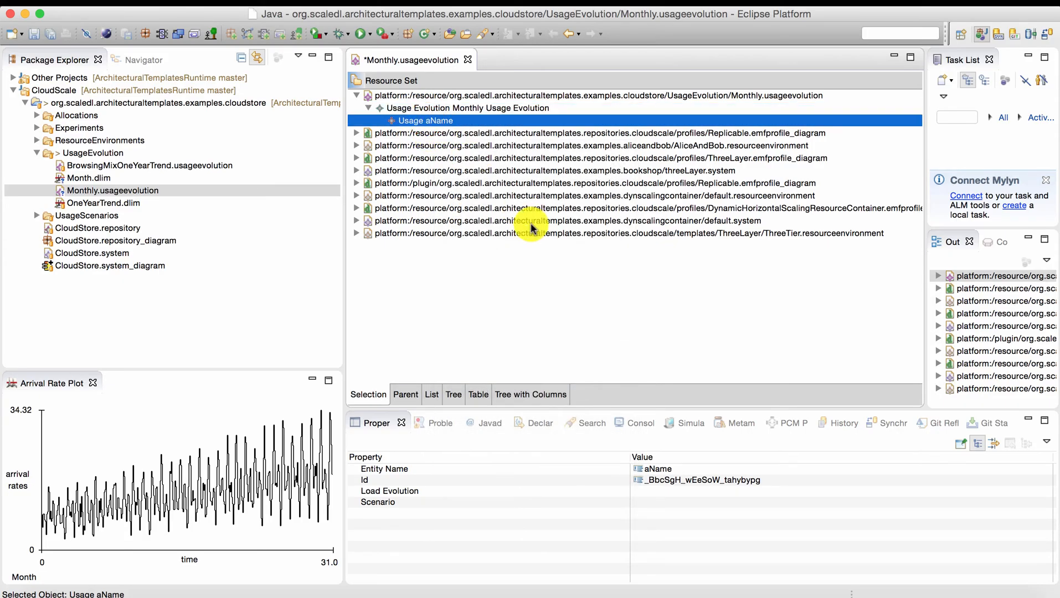
left_click(661, 469)
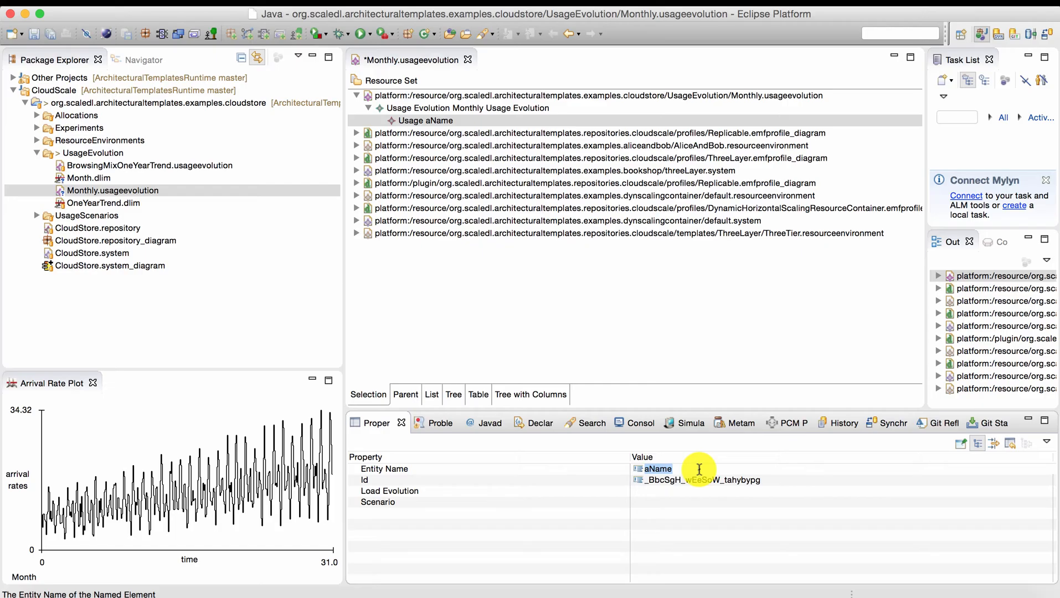
type("Browsin")
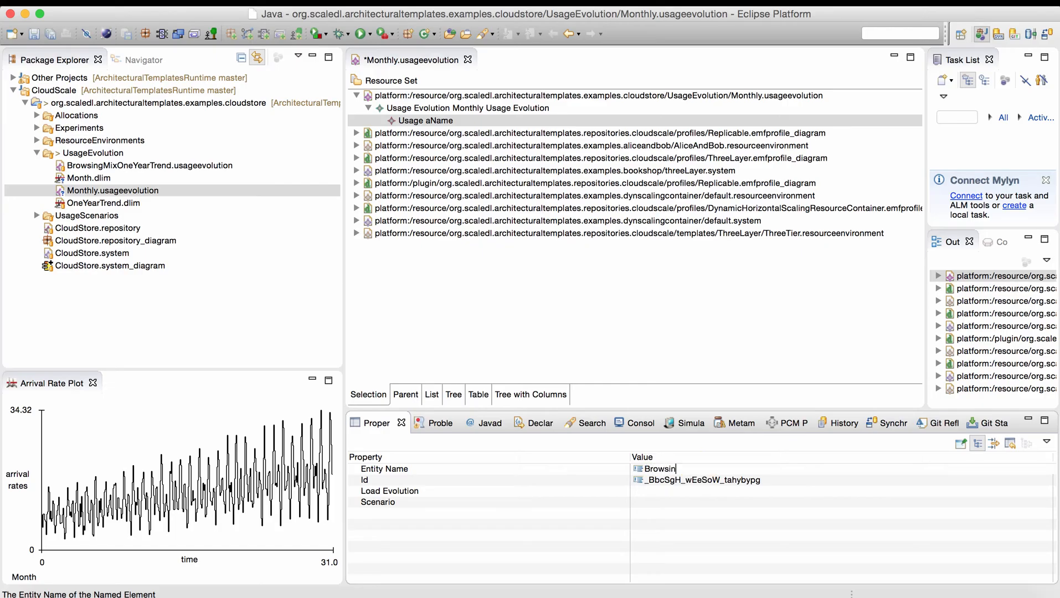
type("g Mix")
key("Return")
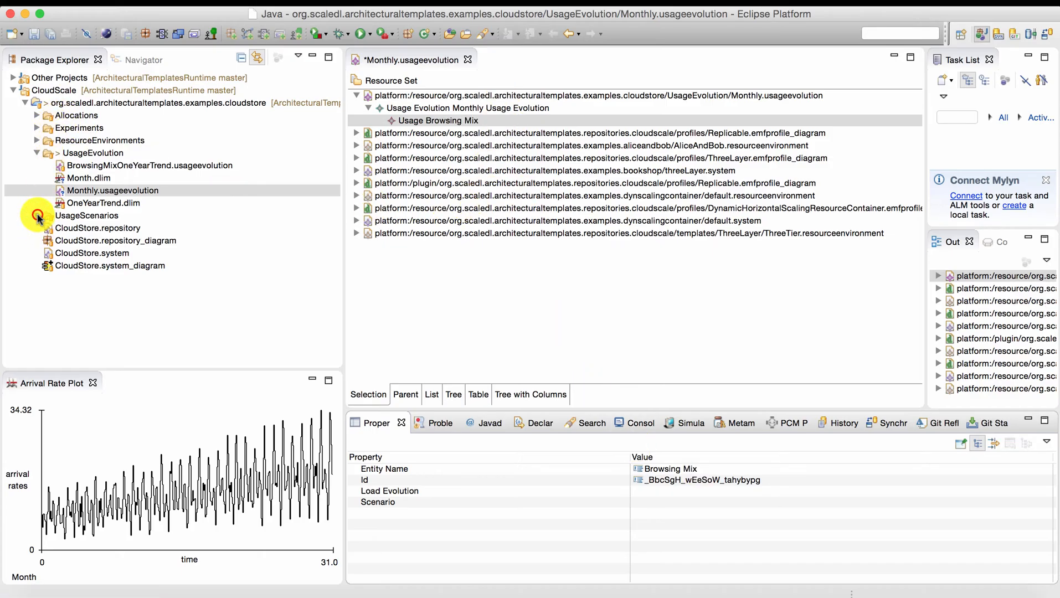
Expand the UsageScenarios folder and open BrowsingMix.usagemodel_diagram.
left_click(34, 214)
scroll(91, 232, "down", 5)
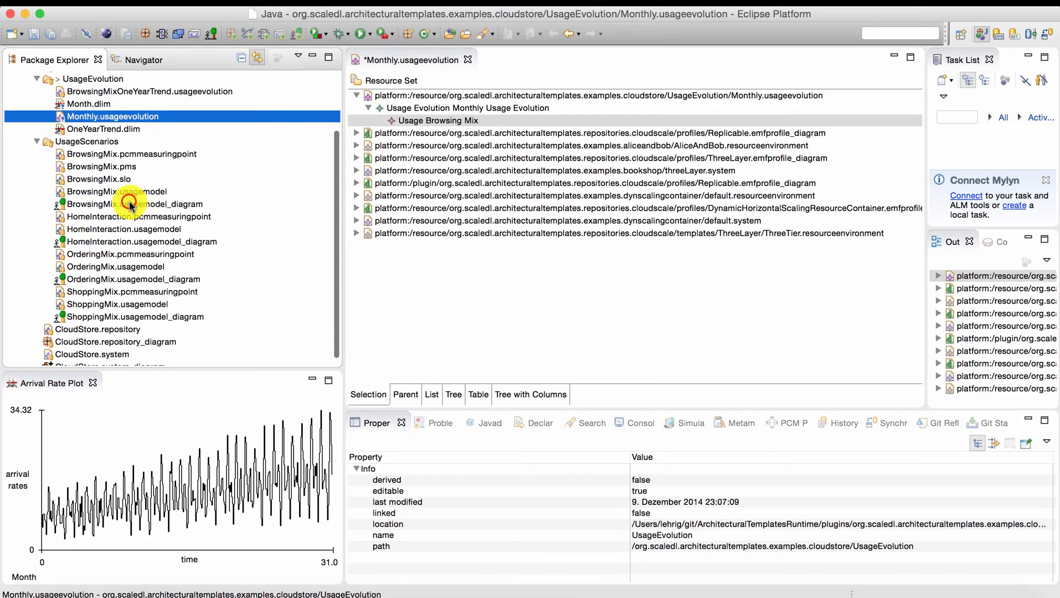
left_click(138, 206)
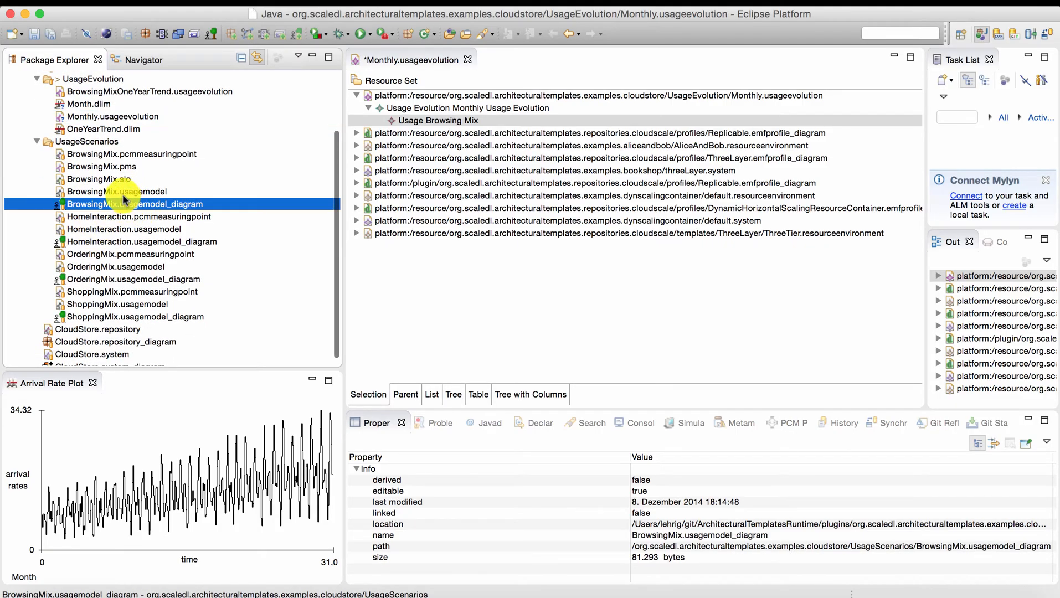
double_click(127, 206)
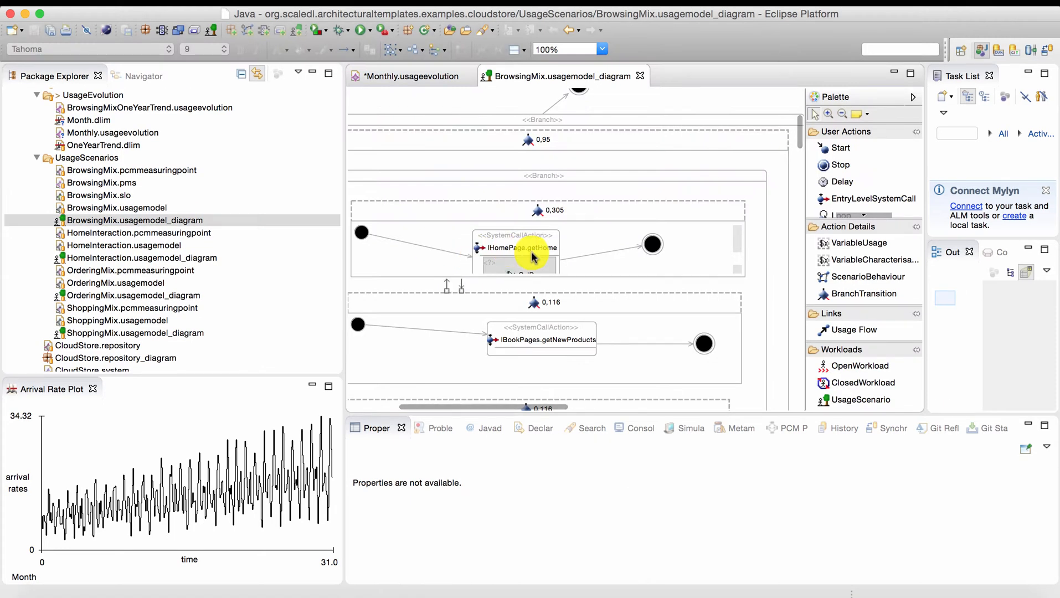
Examine the branches, their probabilities and the system calls in the BrowsingMix usage scenario diagram.
scroll(607, 161, "up", 8)
scroll(608, 162, "down", 10)
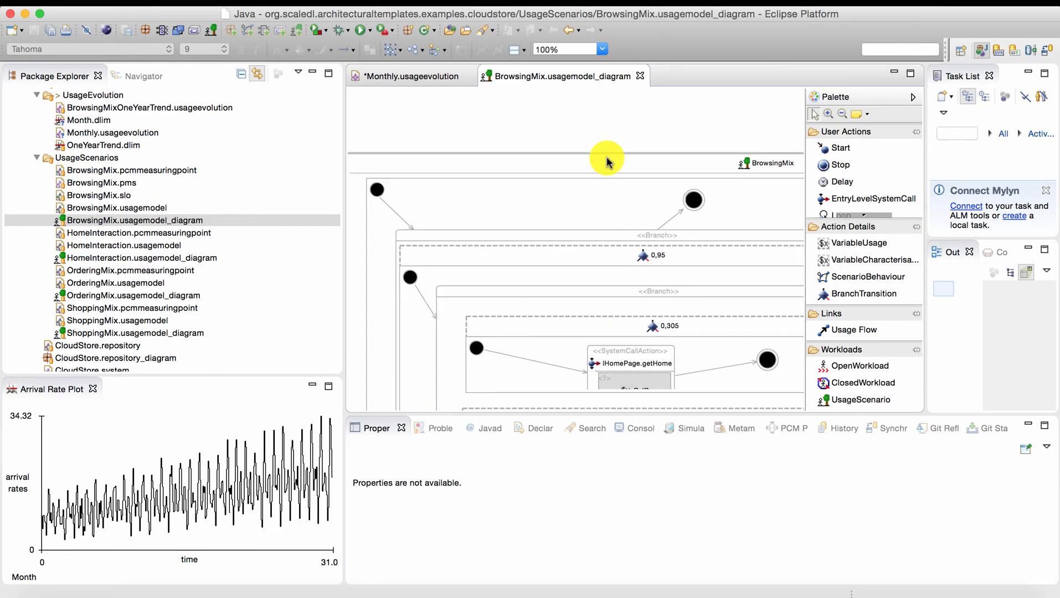
scroll(607, 161, "up", 5)
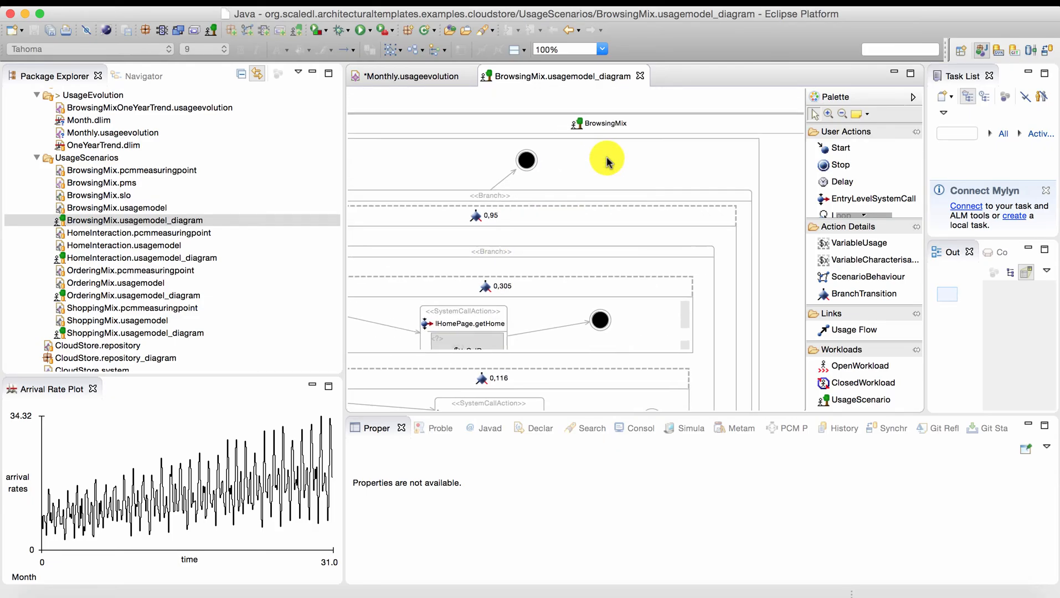
scroll(608, 162, "down", 5)
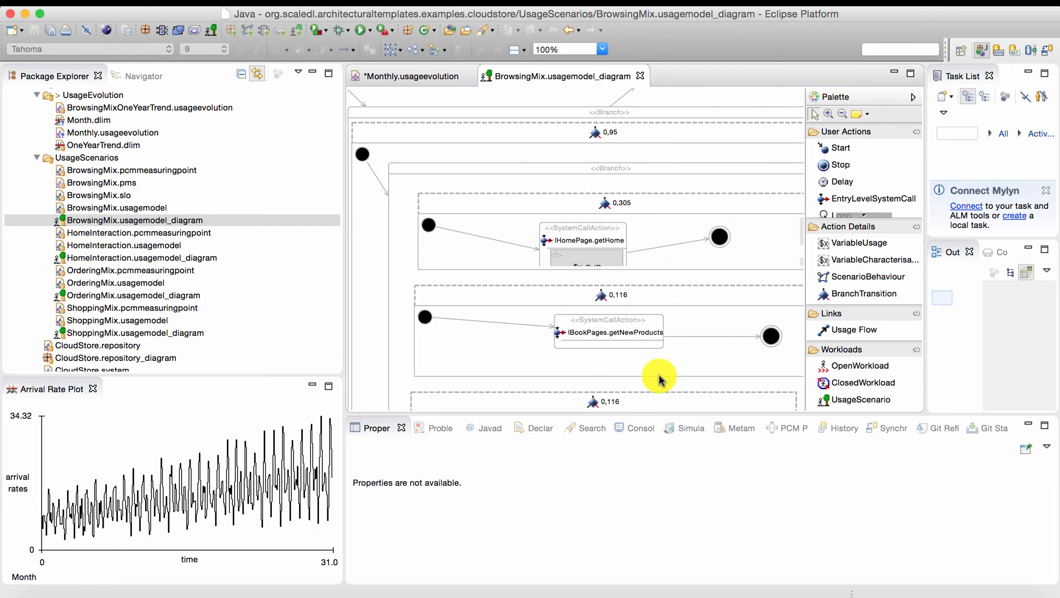
scroll(620, 402, "down", 15)
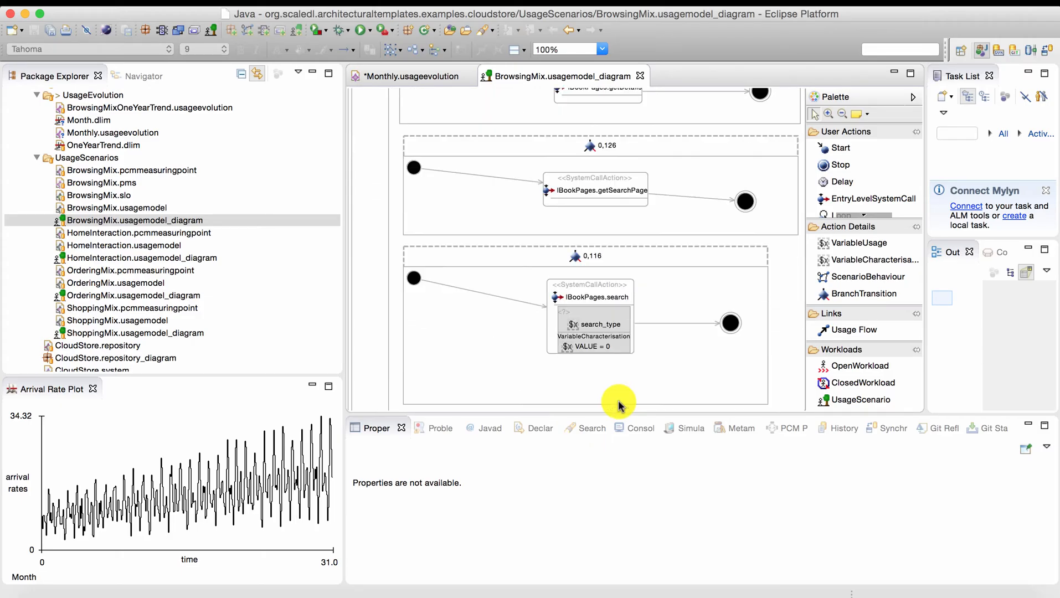
scroll(620, 406, "right", 3)
scroll(620, 406, "left", 10)
scroll(619, 406, "down", 4)
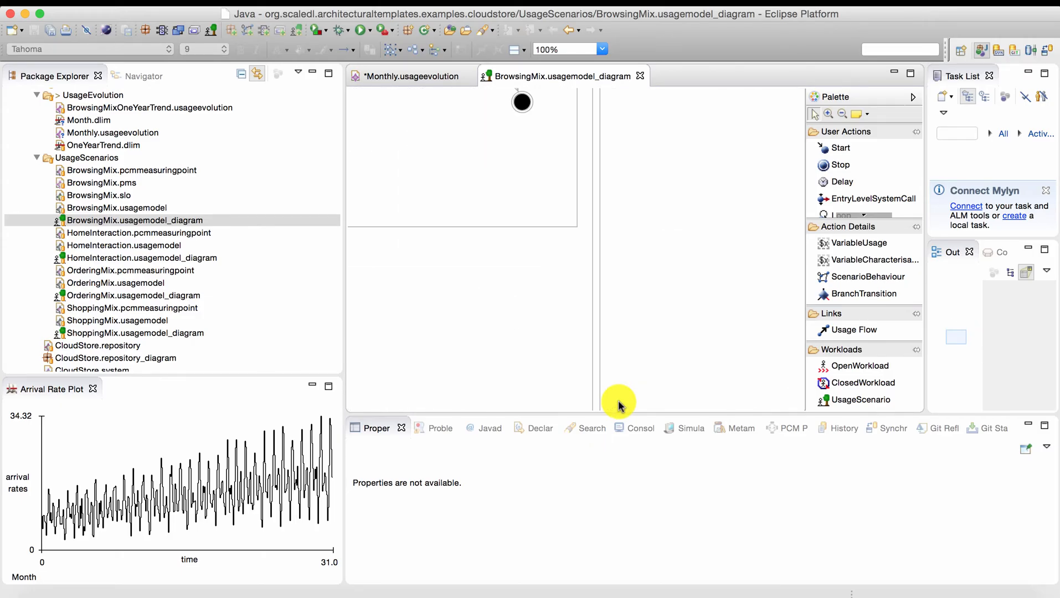
scroll(620, 406, "up", 2)
scroll(619, 406, "down", 3)
scroll(620, 406, "up", 5)
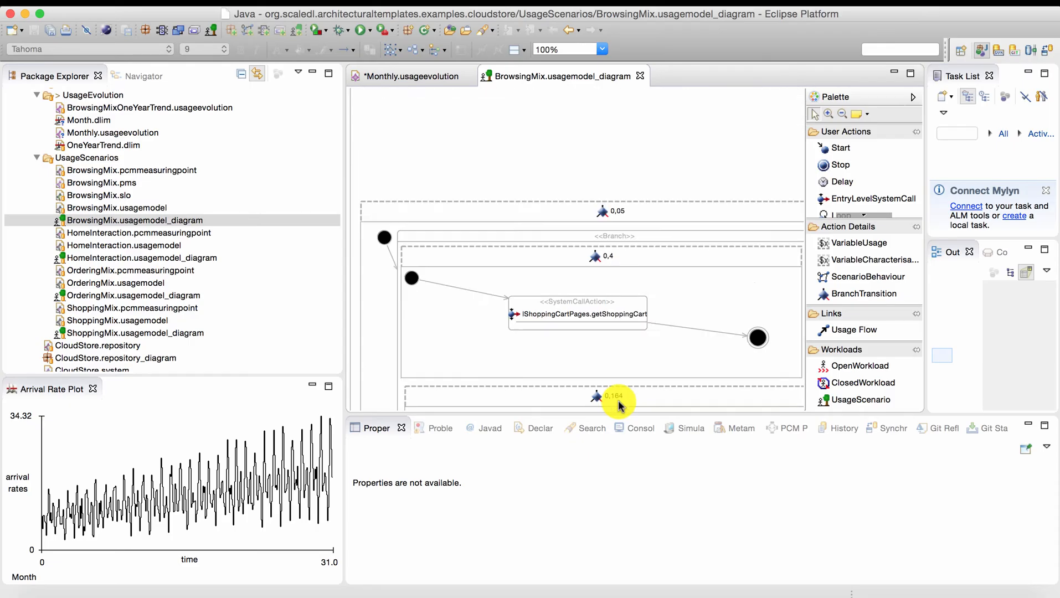
scroll(620, 406, "down", 10)
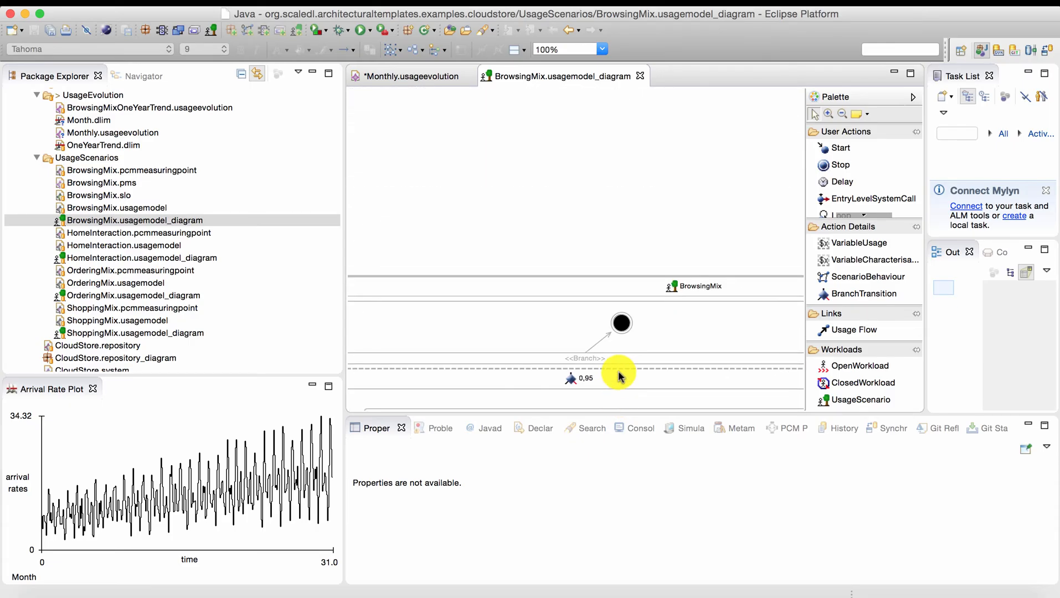
Select the closed workload of the BrowsingMix scenario to inspect its population property.
scroll(689, 314, "left", 5)
scroll(688, 313, "down", 1)
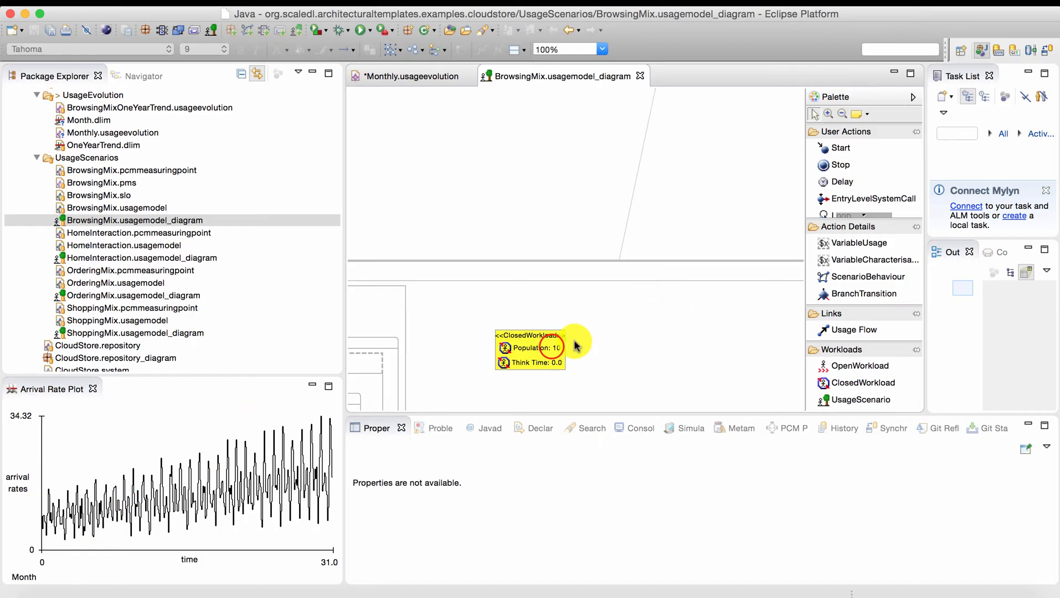
left_click(545, 353)
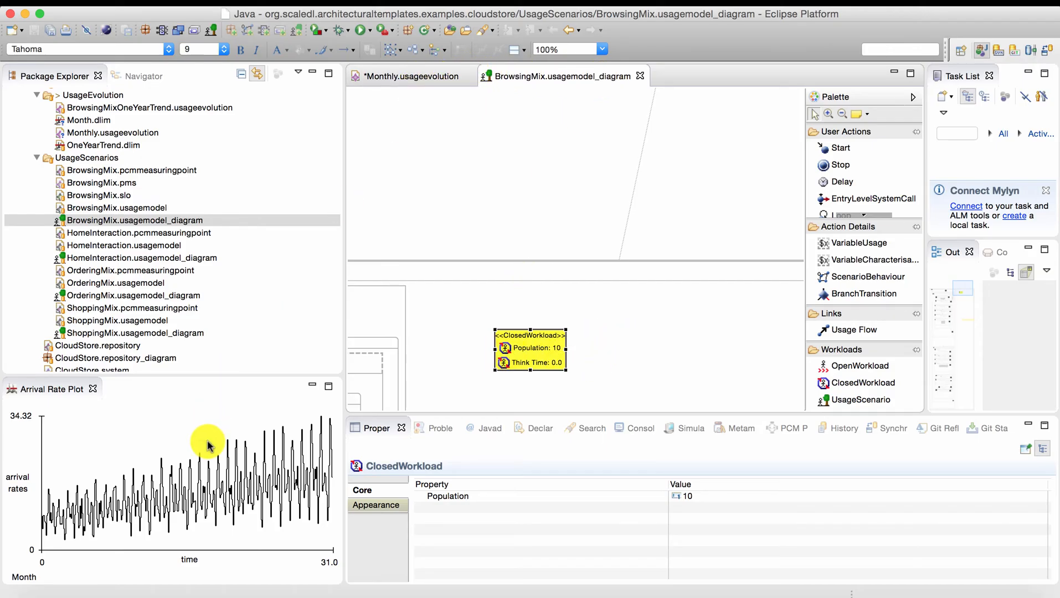
Return to Monthly.usageevolution and inspect the Load Evolution and Scenario properties of the Browsing Mix usage.
left_click(434, 76)
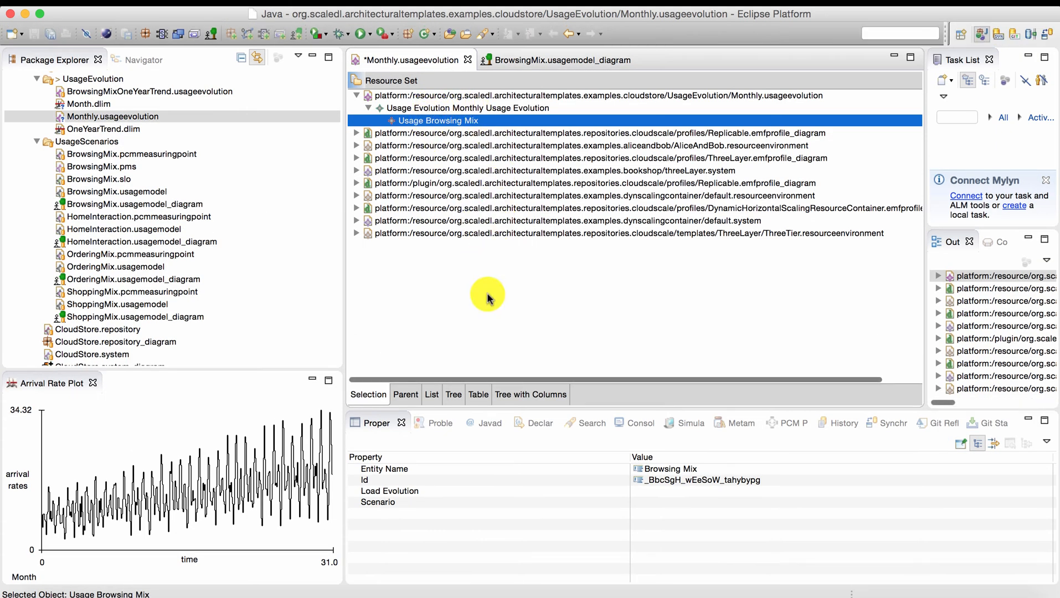
left_click(649, 492)
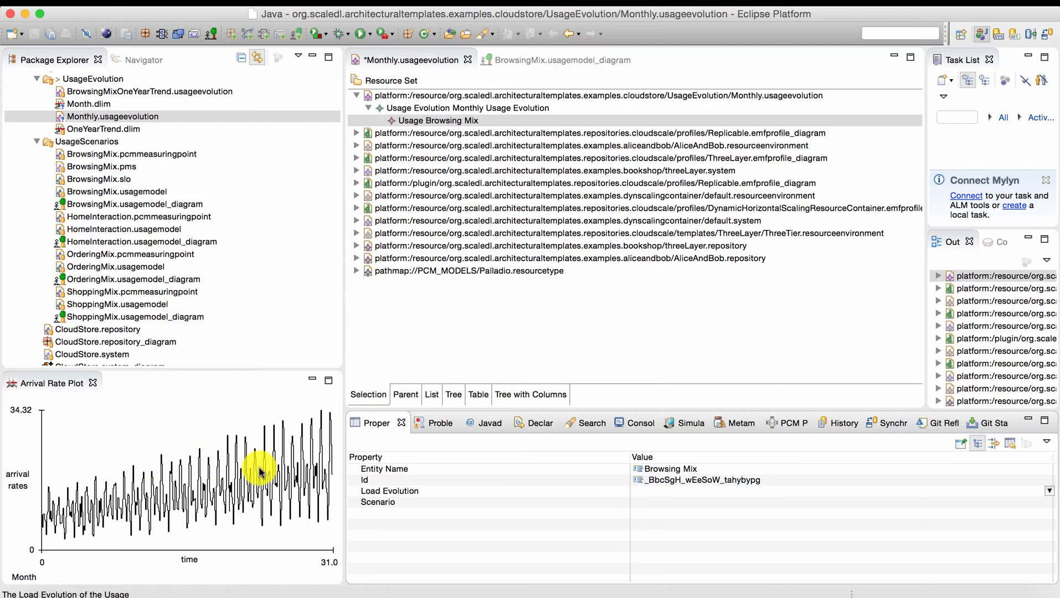
left_click(651, 502)
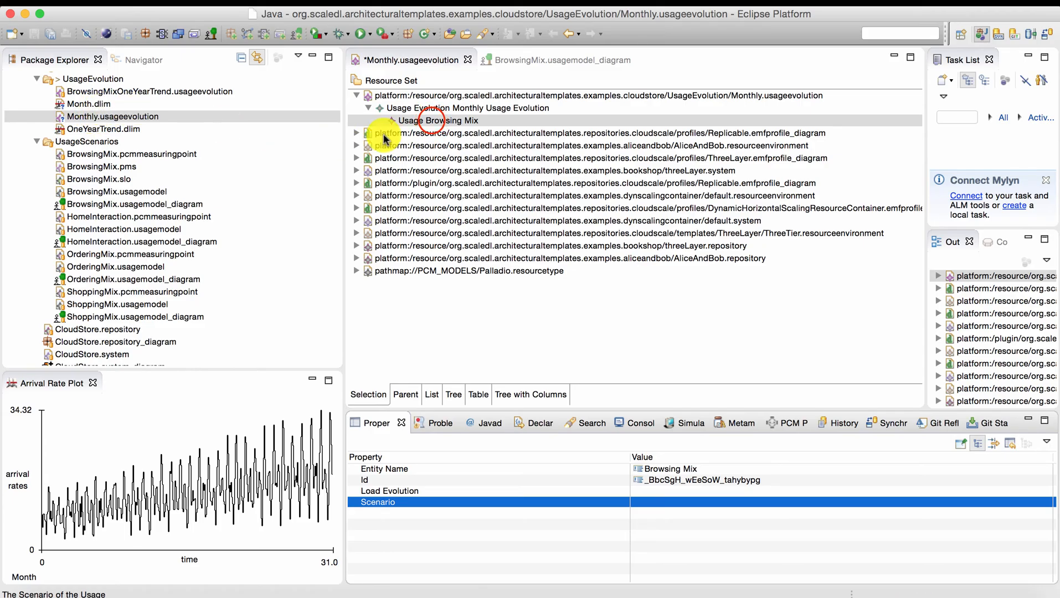
left_click(418, 121)
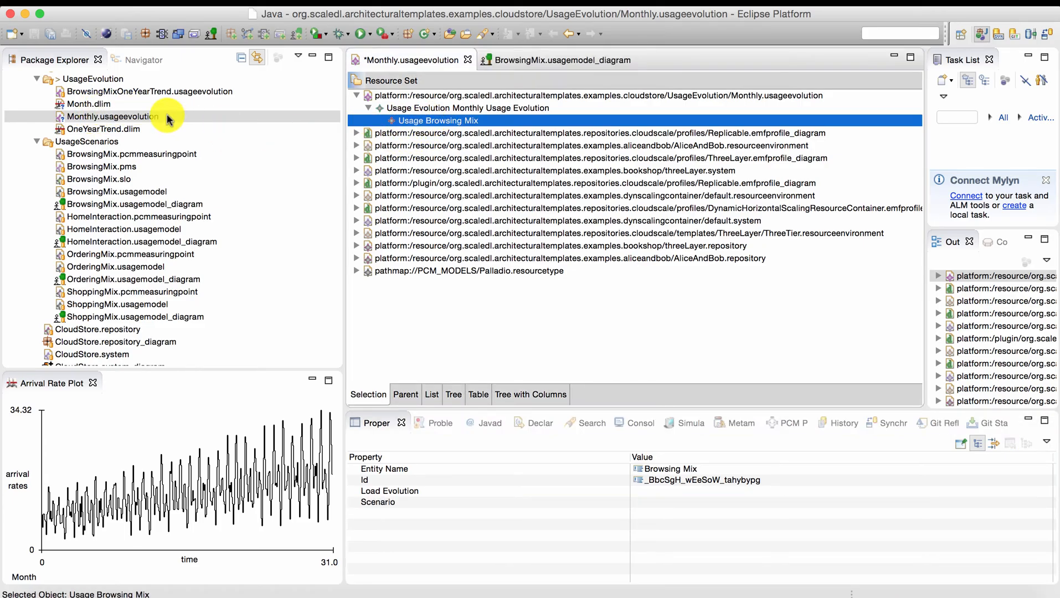
Save Monthly.usageevolution, load Month.dlim into its resource set, and set the Browsing Mix usage's load evolution to Sequence Month.
key("super+s")
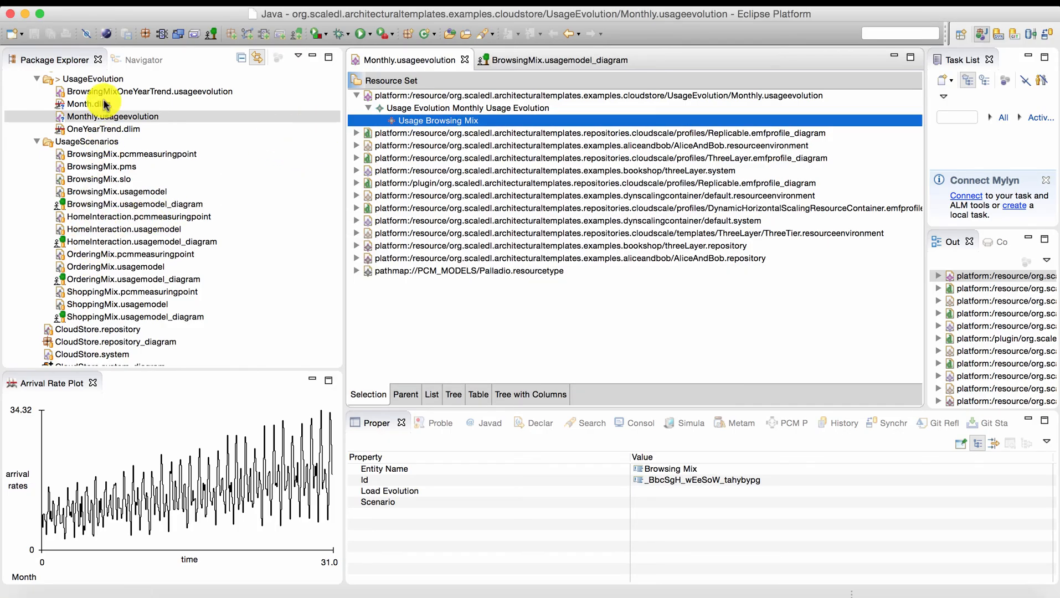
left_click_drag(86, 108, 415, 310)
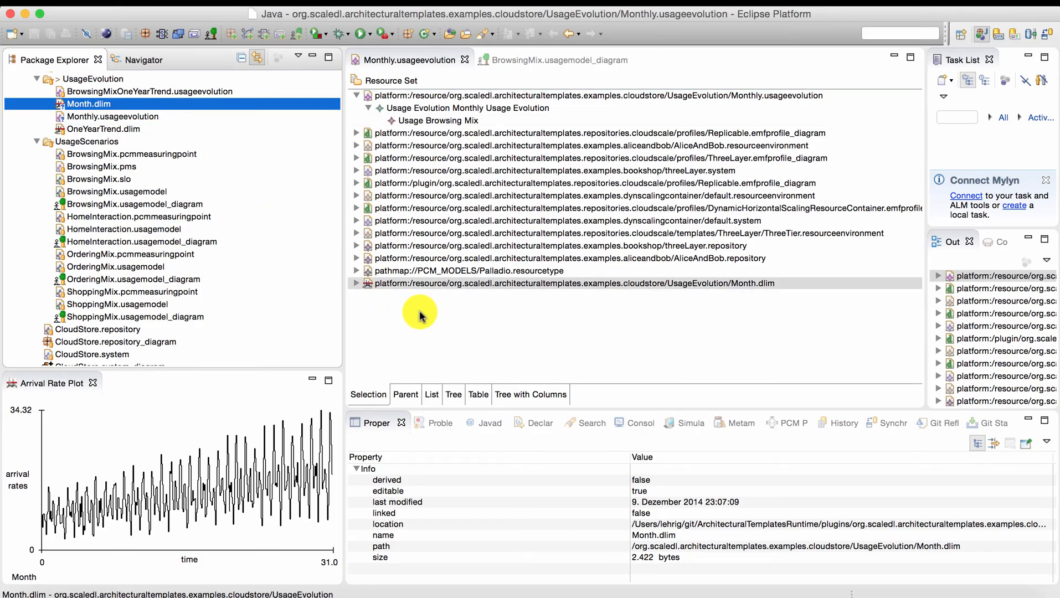
left_click(420, 121)
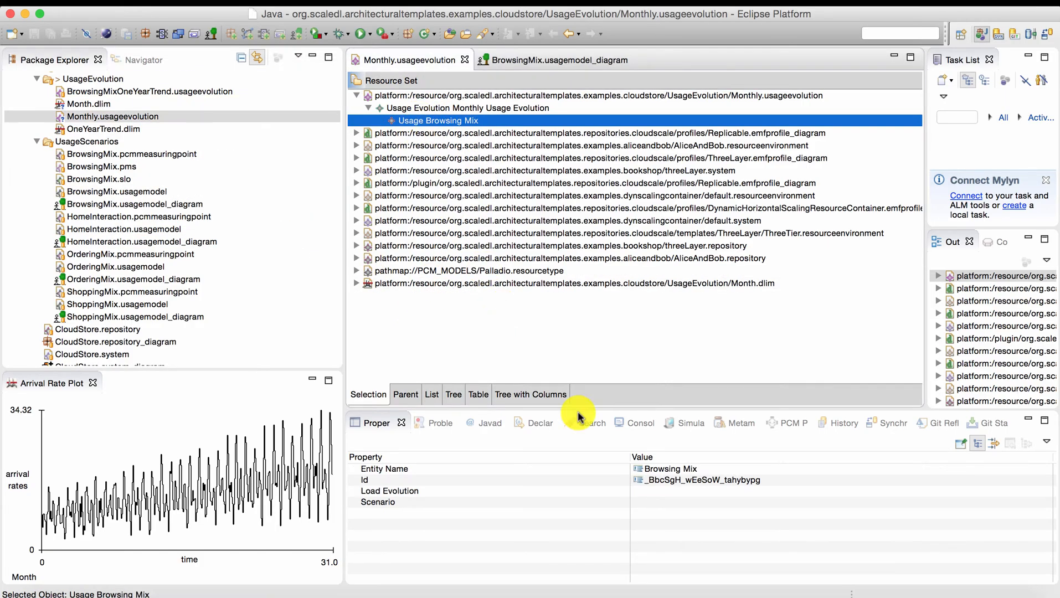
left_click(706, 494)
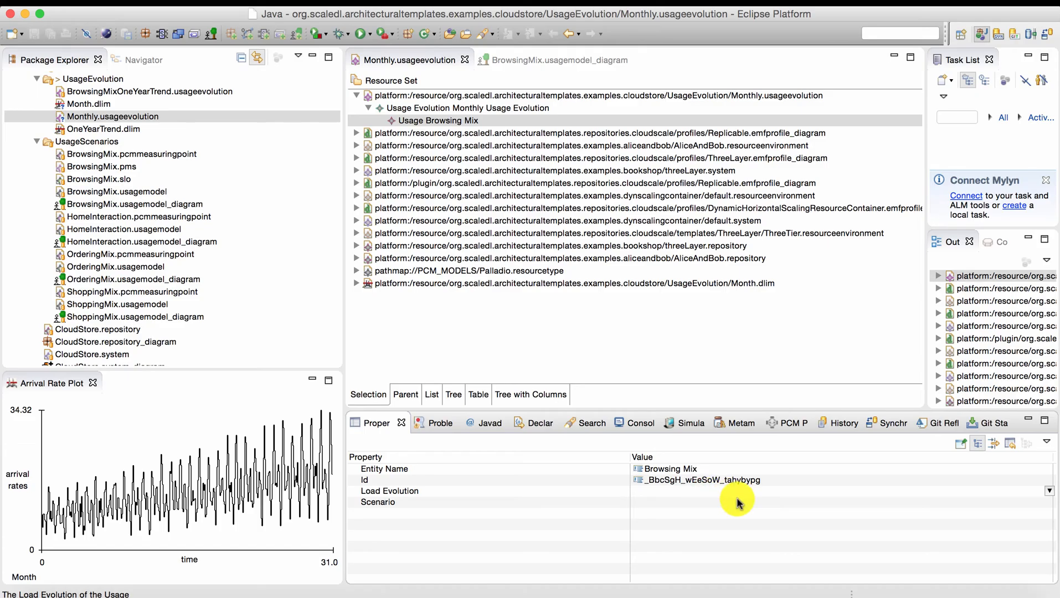
left_click(1049, 493)
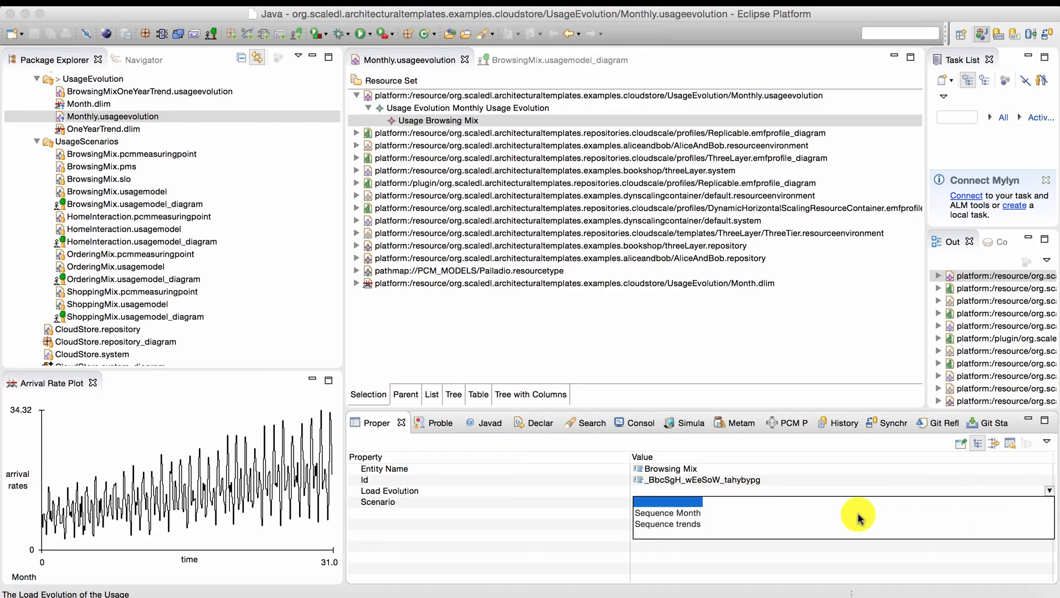
left_click(679, 515)
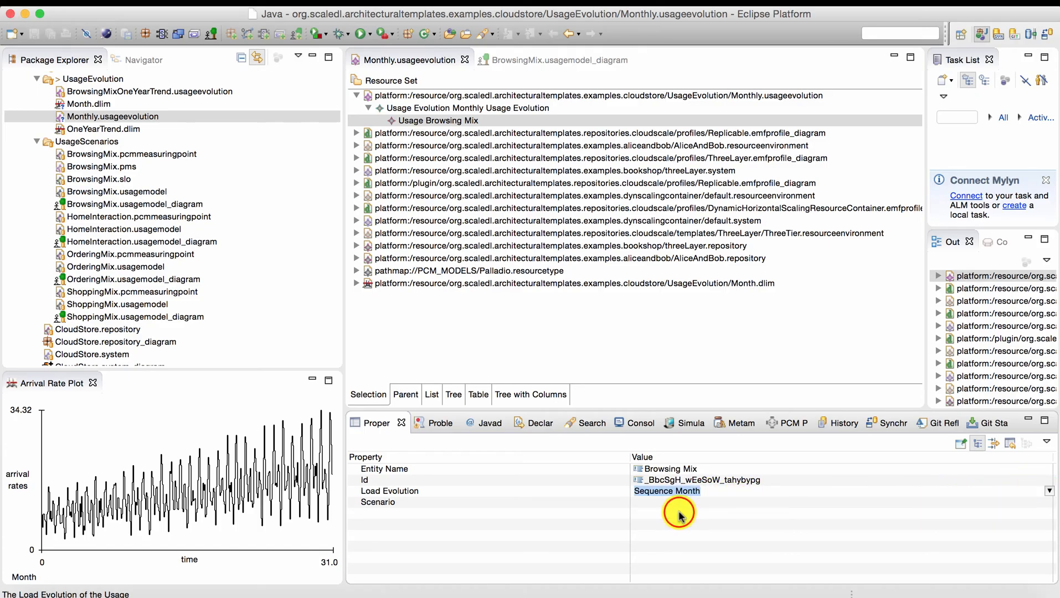
left_click(706, 516)
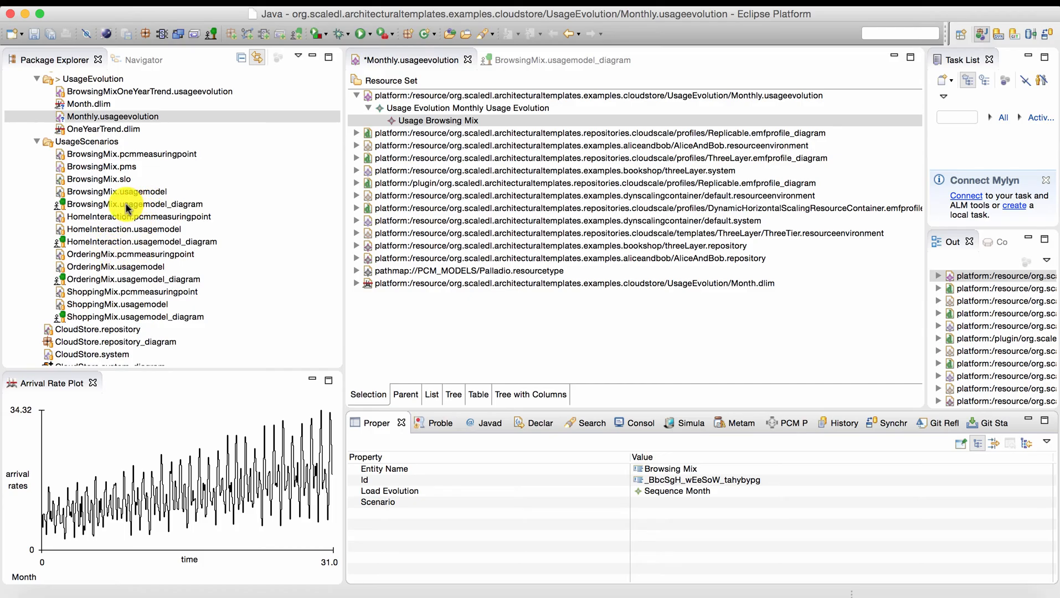
Load BrowsingMix.usagemodel from the UsageScenarios folder into the Monthly.usageevolution resource set and save the model.
left_click_drag(114, 192, 455, 334)
left_click(460, 340)
key("super+s")
Set the scenario of the Browsing Mix usage to Usage Scenario BrowsingMix and save Monthly.usageevolution.
left_click(424, 122)
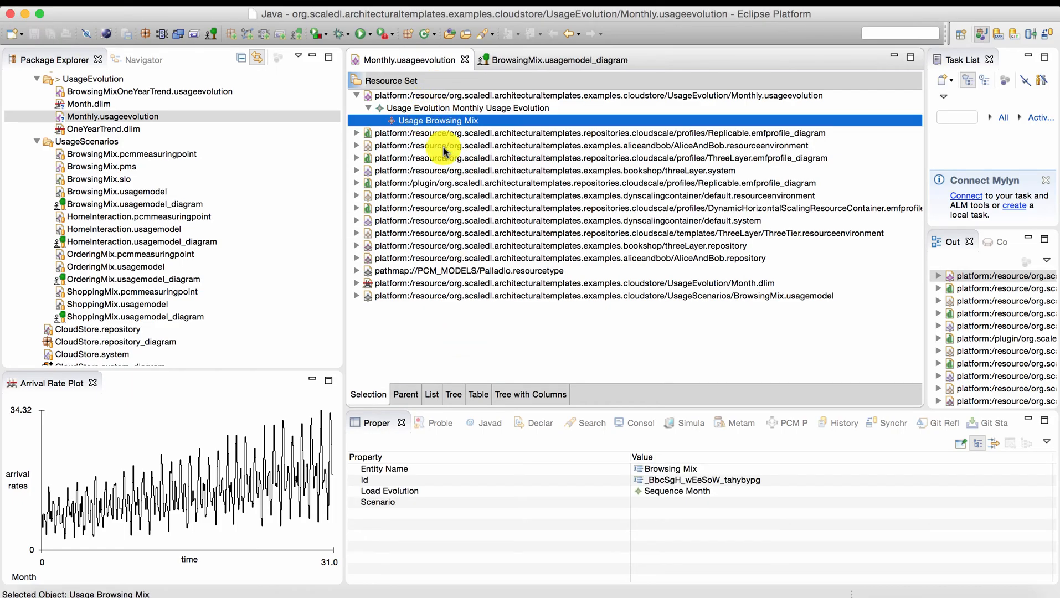
left_click(708, 501)
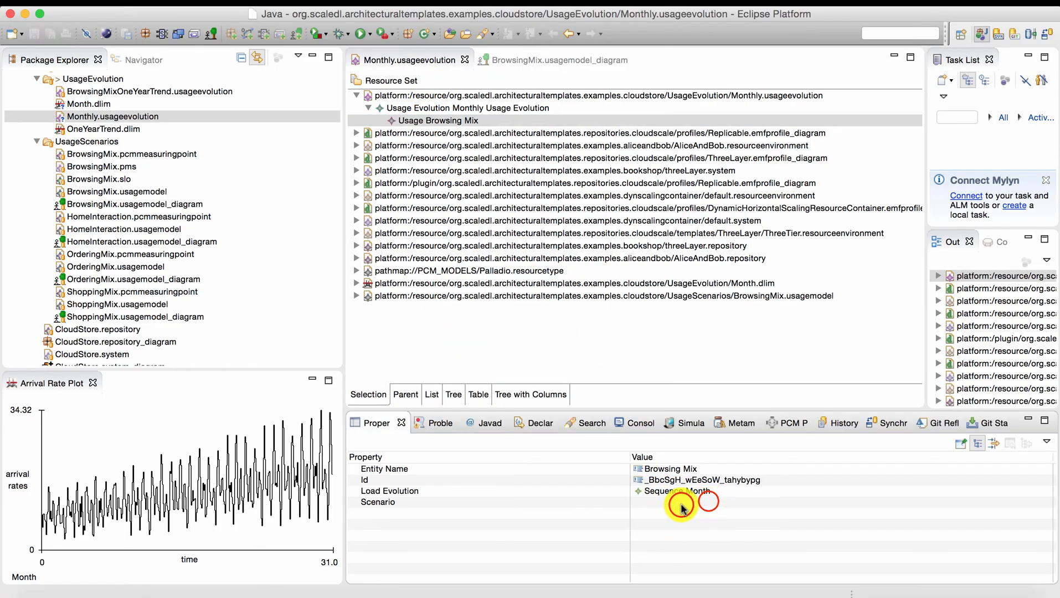
left_click(681, 505)
left_click(705, 523)
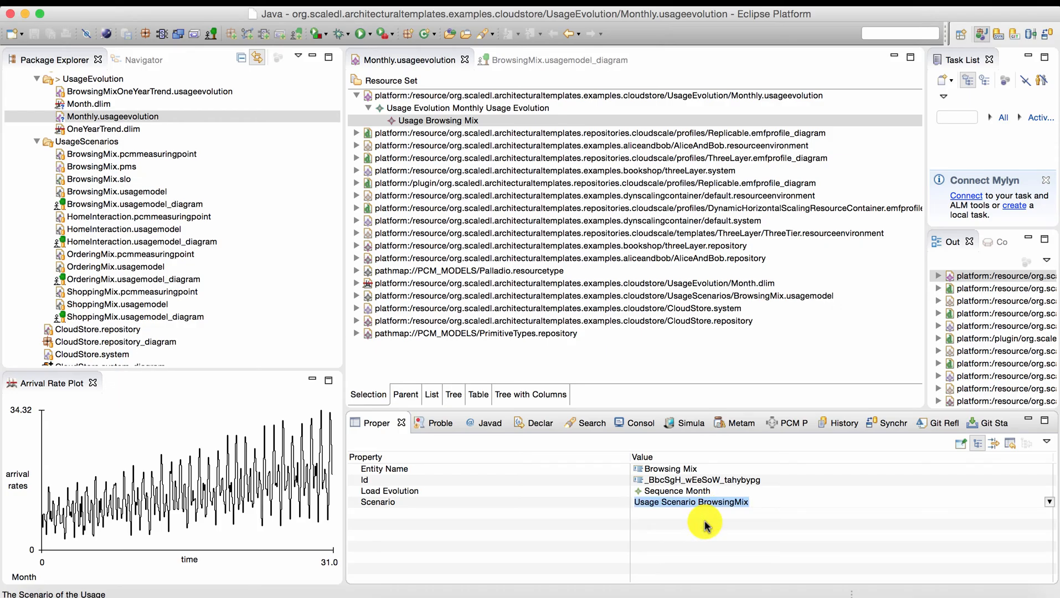
left_click(579, 336)
key("super+s")
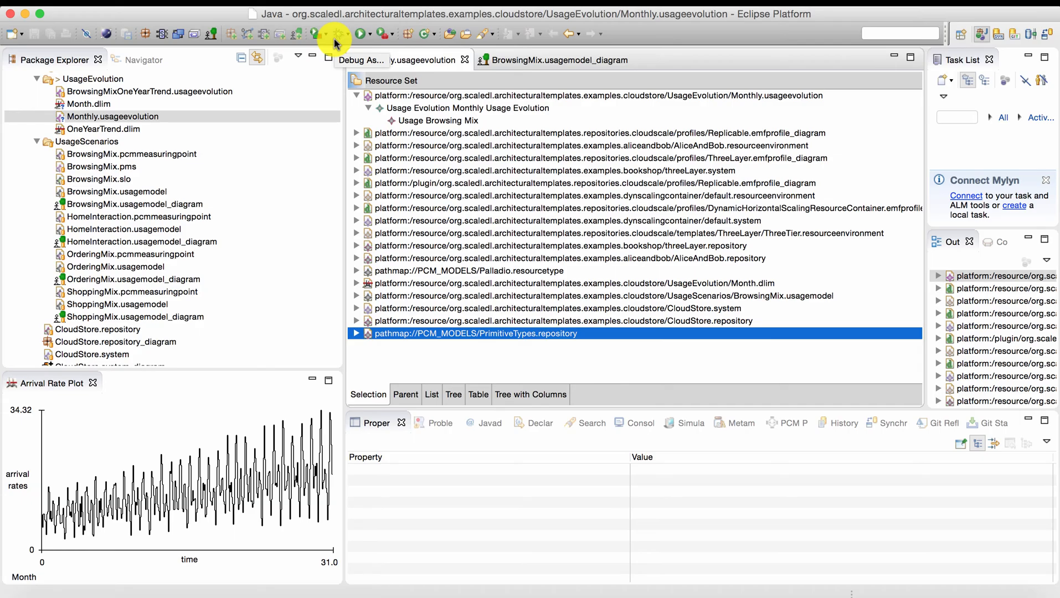
Collapse the UsageEvolution and UsageScenarios folders of the cloudstore project.
left_click(36, 81)
left_click(35, 133)
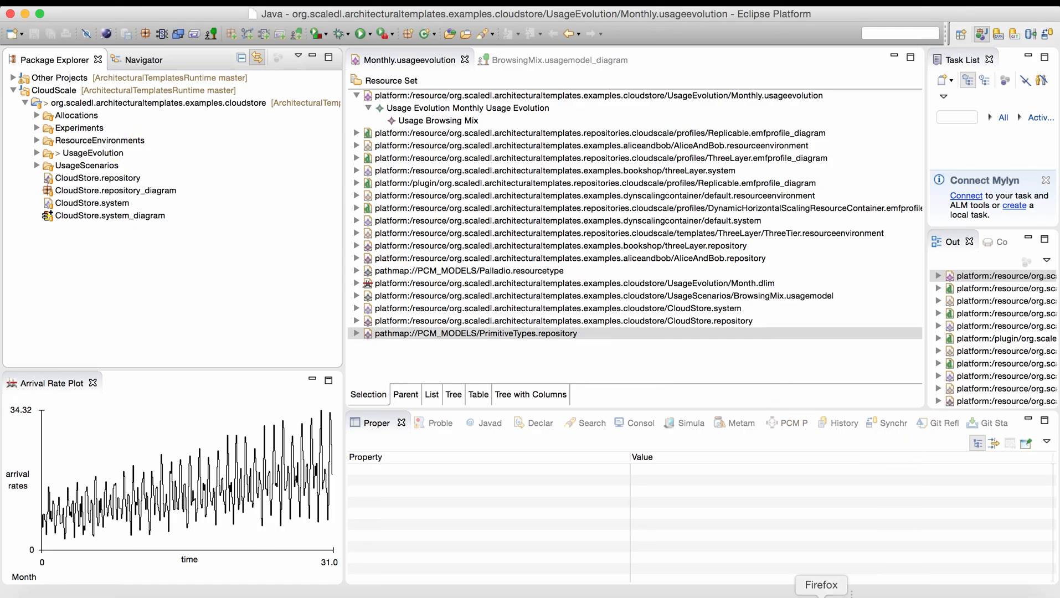
Switch to Firefox and review the diagram of ScaleDL languages and the Analyzer on the CloudScale Language page.
left_click(821, 595)
scroll(554, 343, "down", 2)
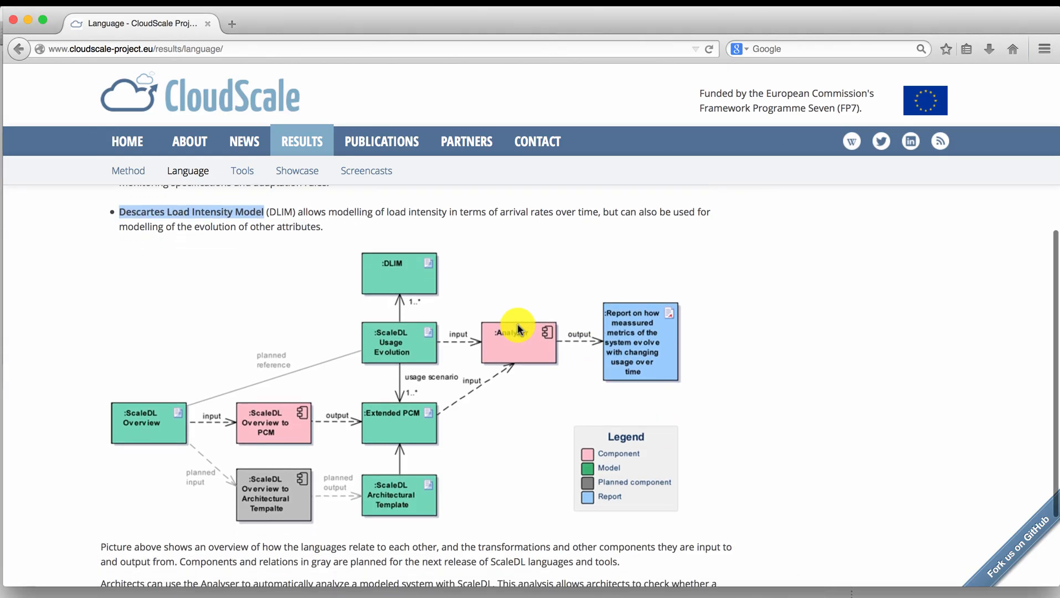
scroll(448, 299, "up", 2)
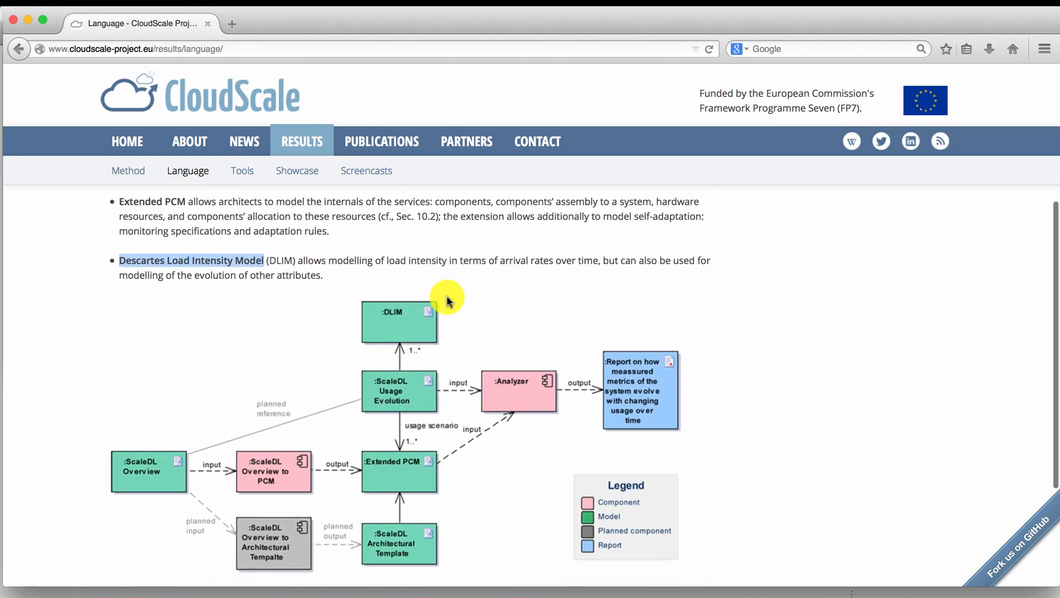